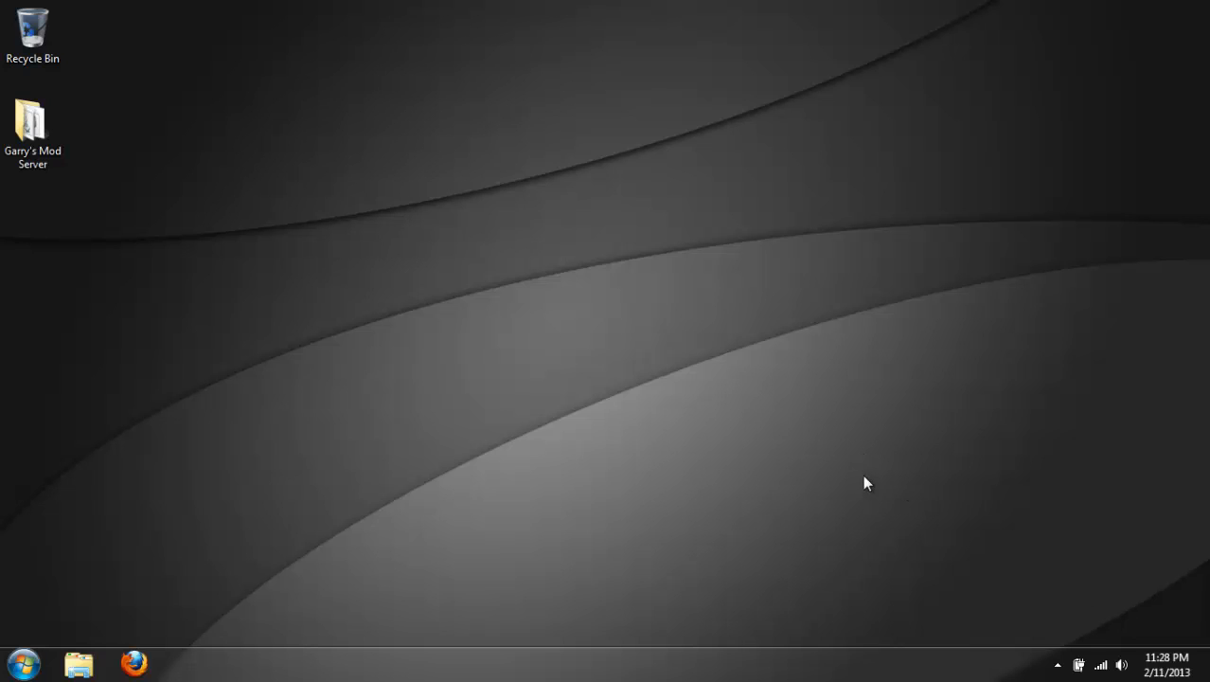
View the files in the Garry's Mod Server folder on the desktop and close the folder.
double_click(52, 128)
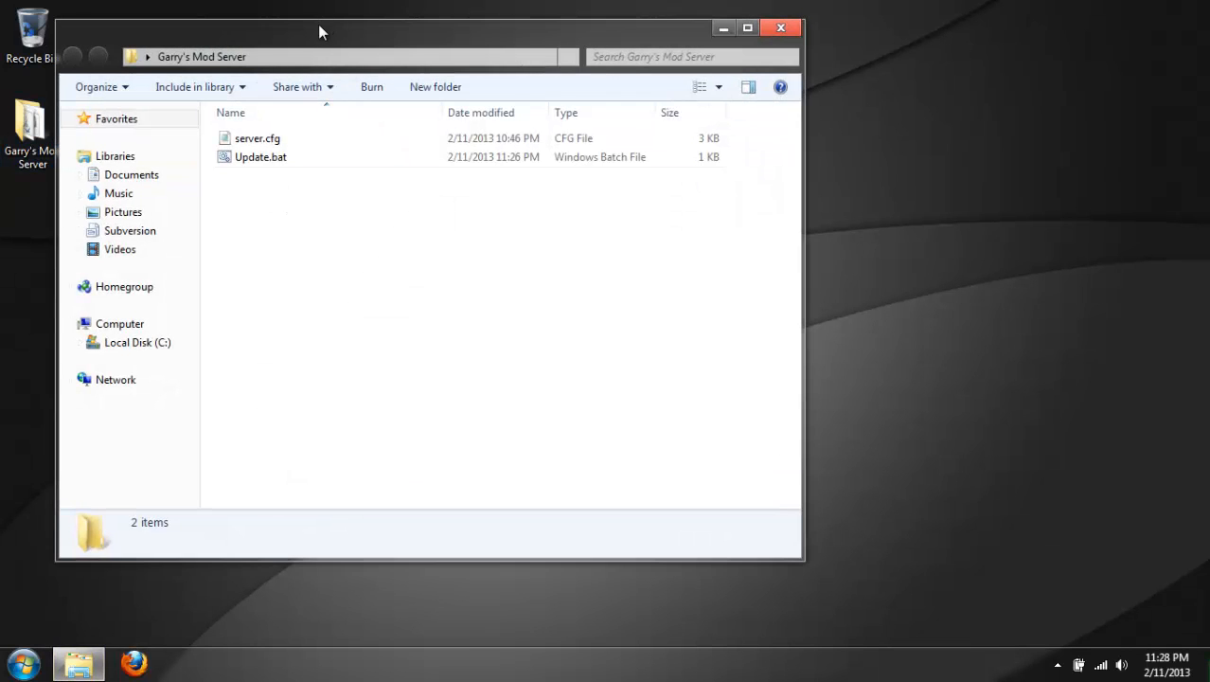
left_click_drag(319, 44, 493, 67)
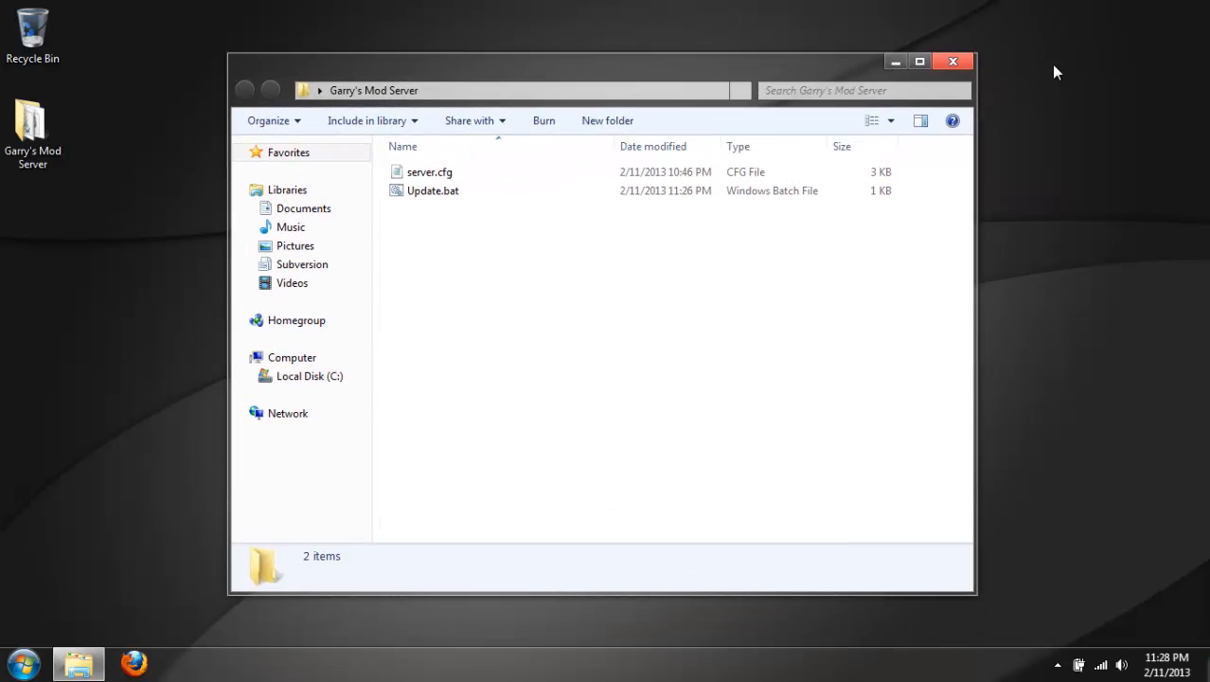
left_click(958, 62)
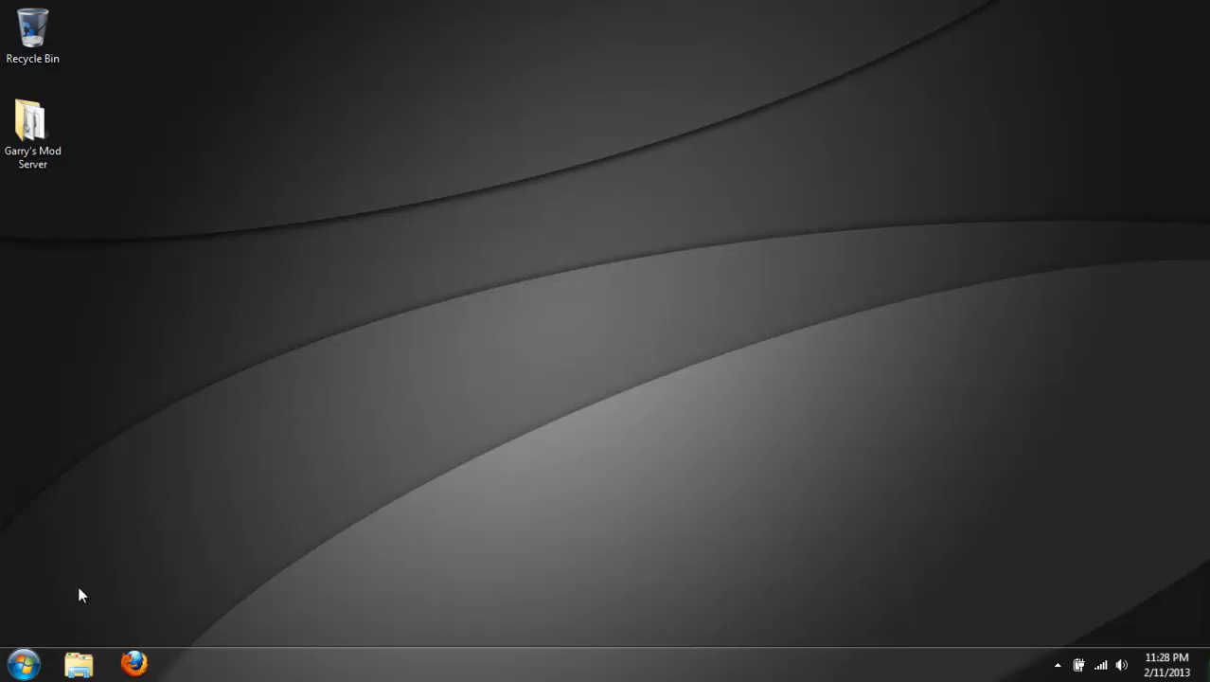
mouse_move(32, 128)
left_mouse_down()
mouse_move(105, 181)
mouse_move(104, 128)
mouse_move(38, 131)
left_mouse_up()
left_click(277, 338)
key("super")
left_click(568, 346)
Switch to Firefox, go to store.steampowered.com and open Steam's About page.
left_click(137, 662)
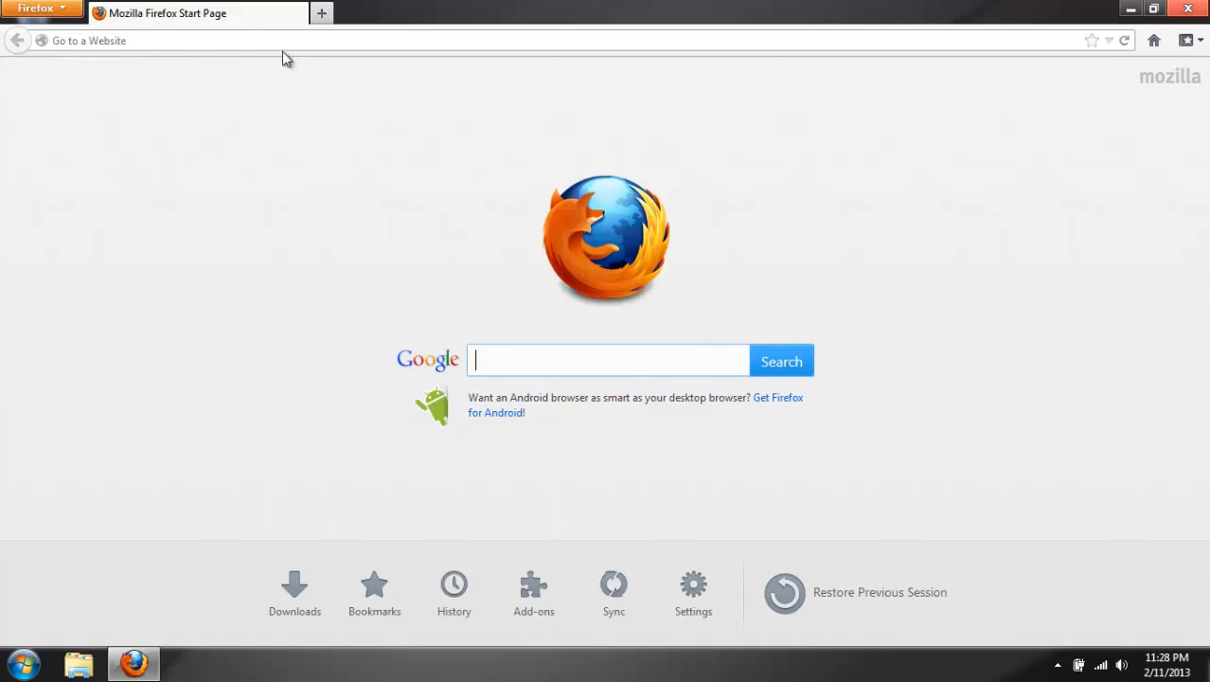
left_click(289, 41)
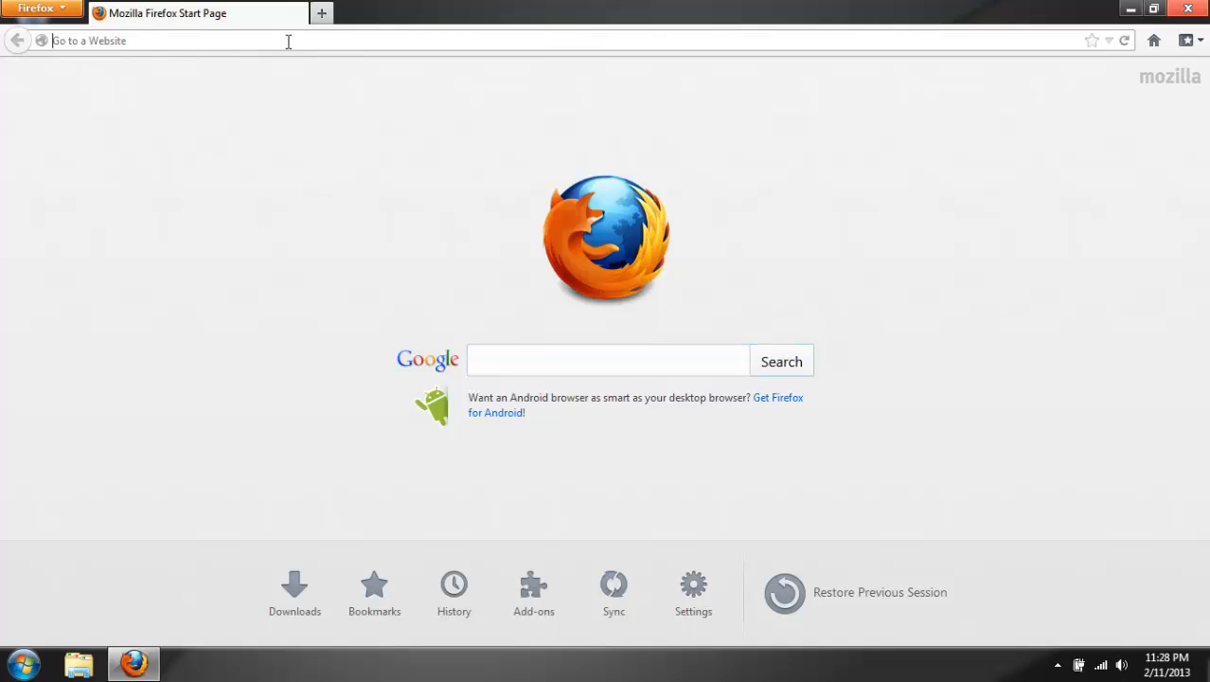
type("steampowered.com")
key("Return")
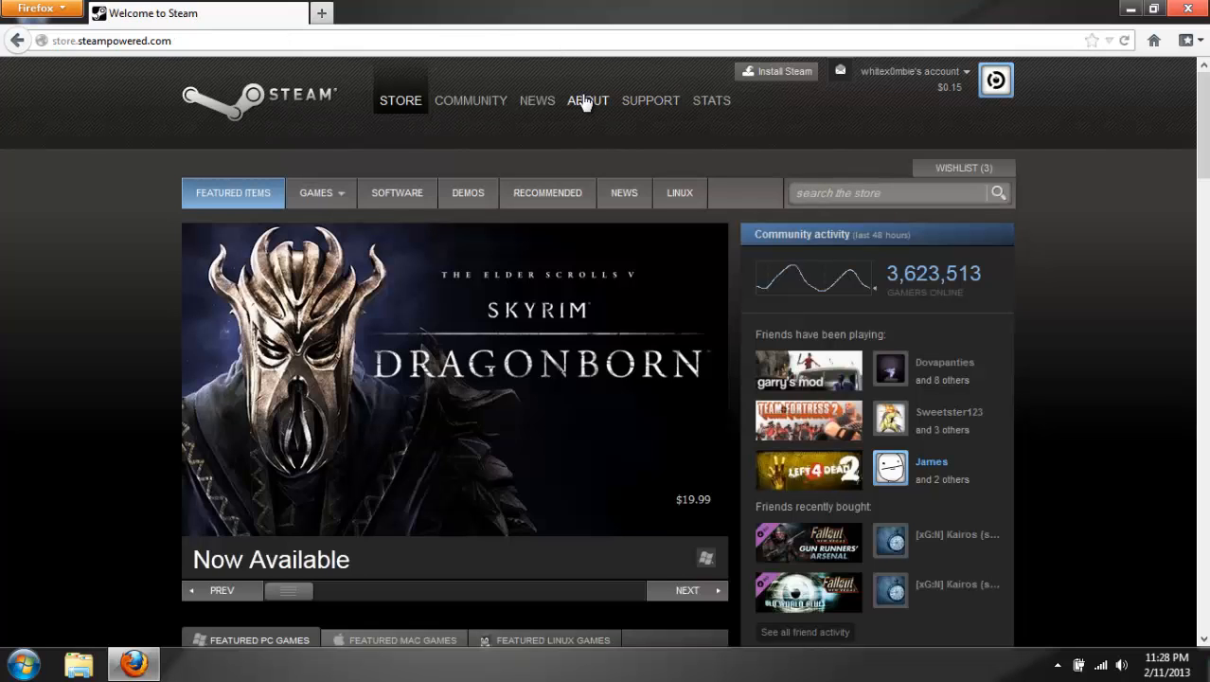
left_click(585, 102)
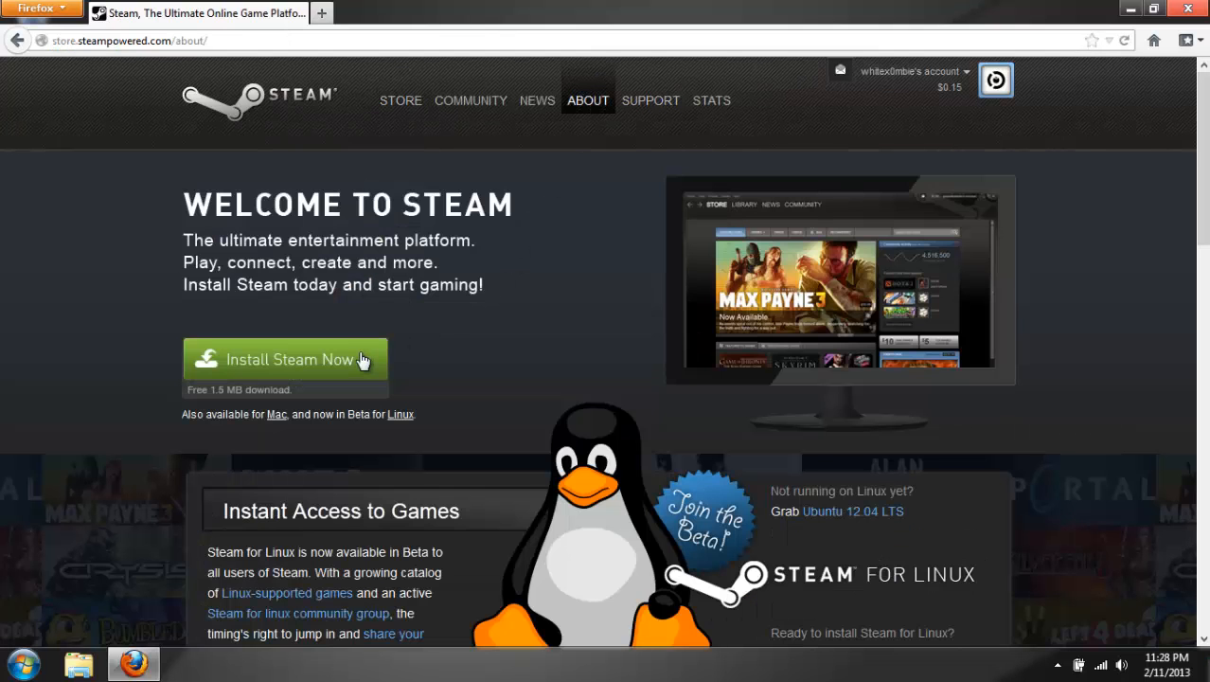
Download the dedicated server installer hldsupdatetool.exe from the tools links at the foot of the Steam About page.
left_click(359, 355)
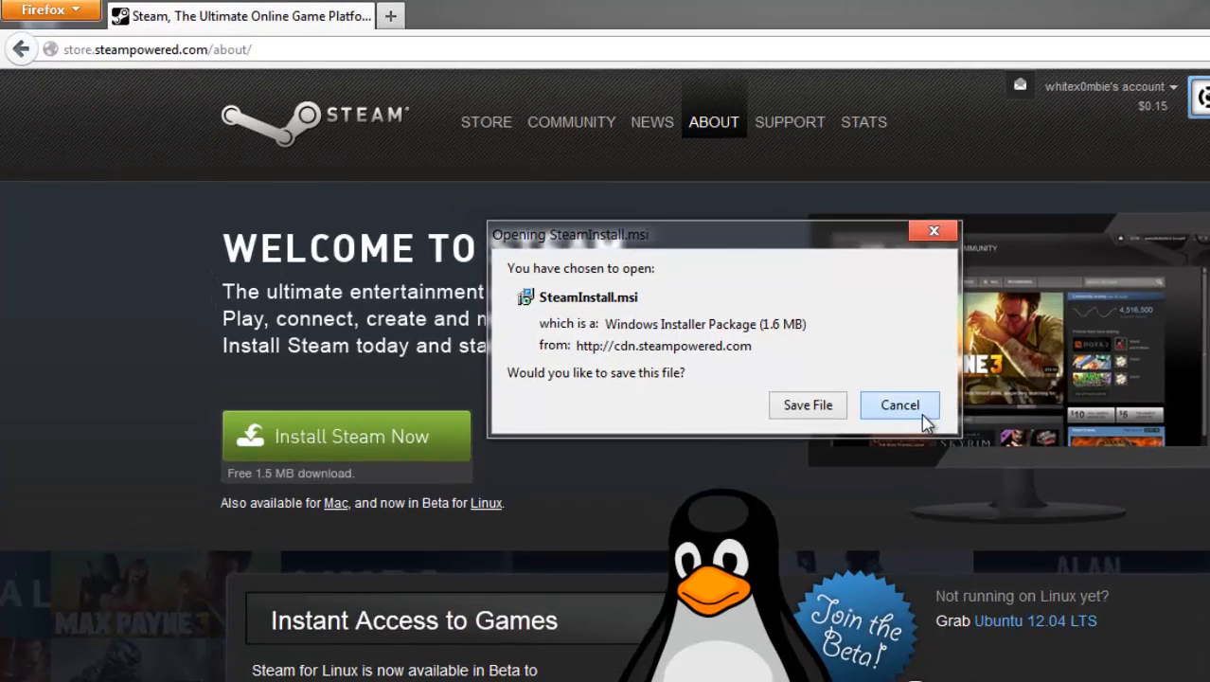
left_click(837, 376)
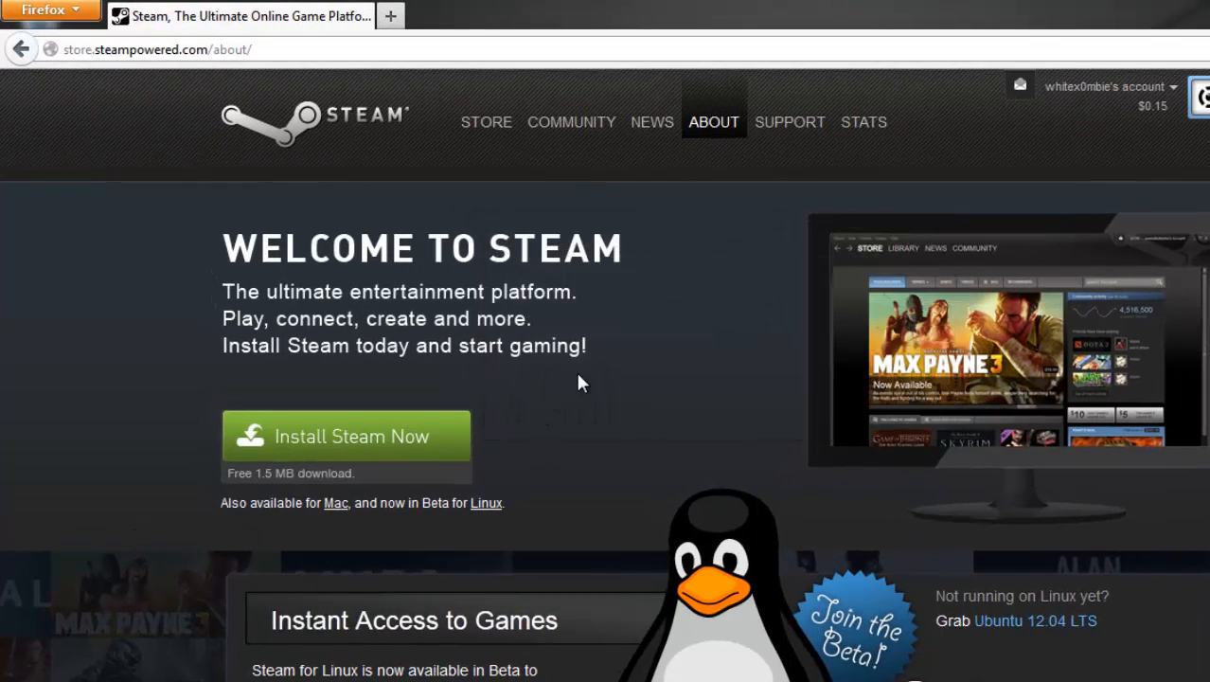
scroll(580, 382, "down", 5)
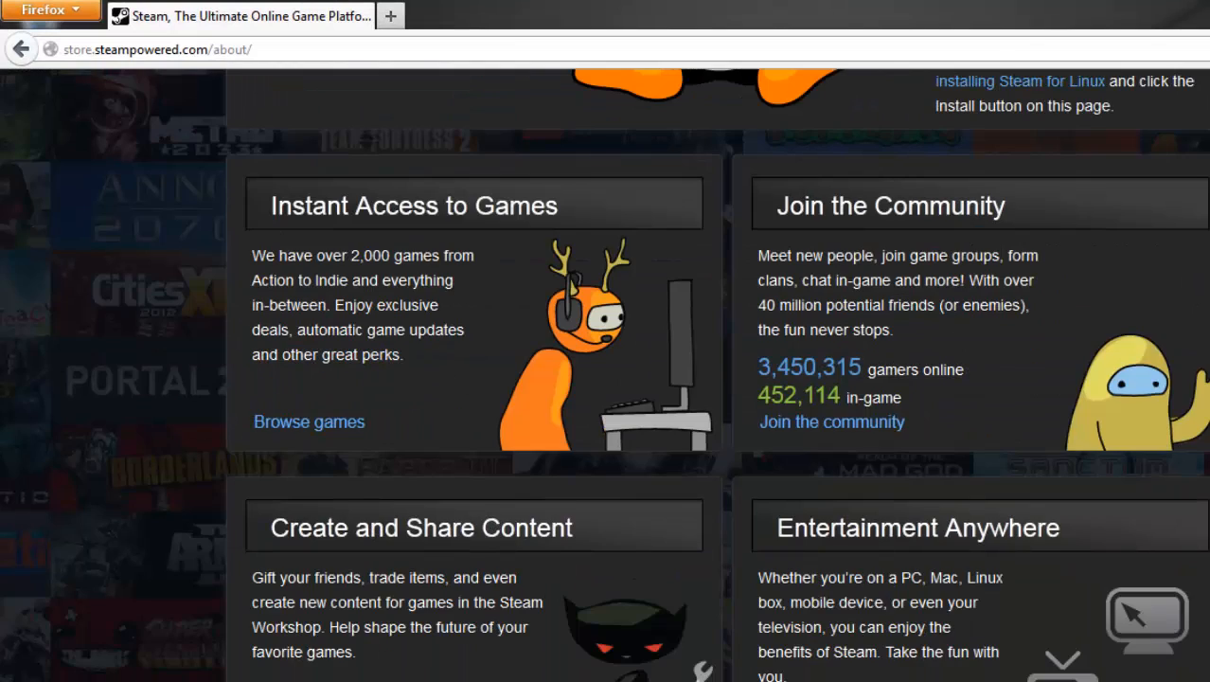
scroll(605, 378, "down", 8)
mouse_move(941, 456)
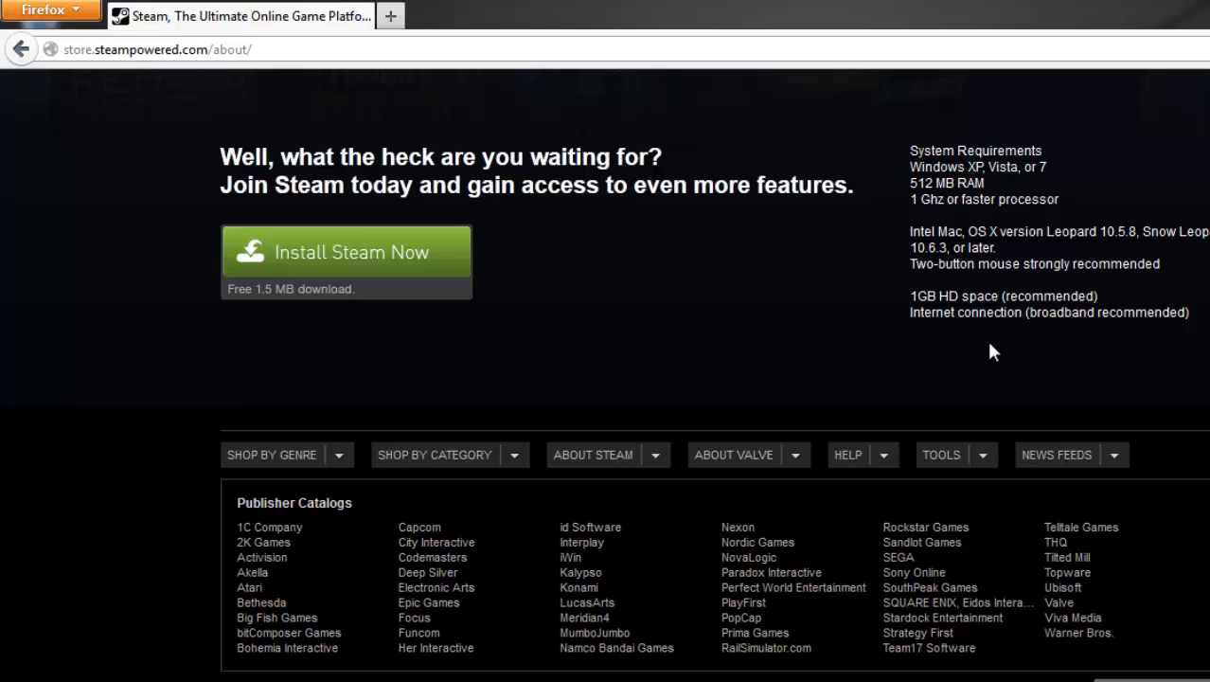
left_click(975, 483)
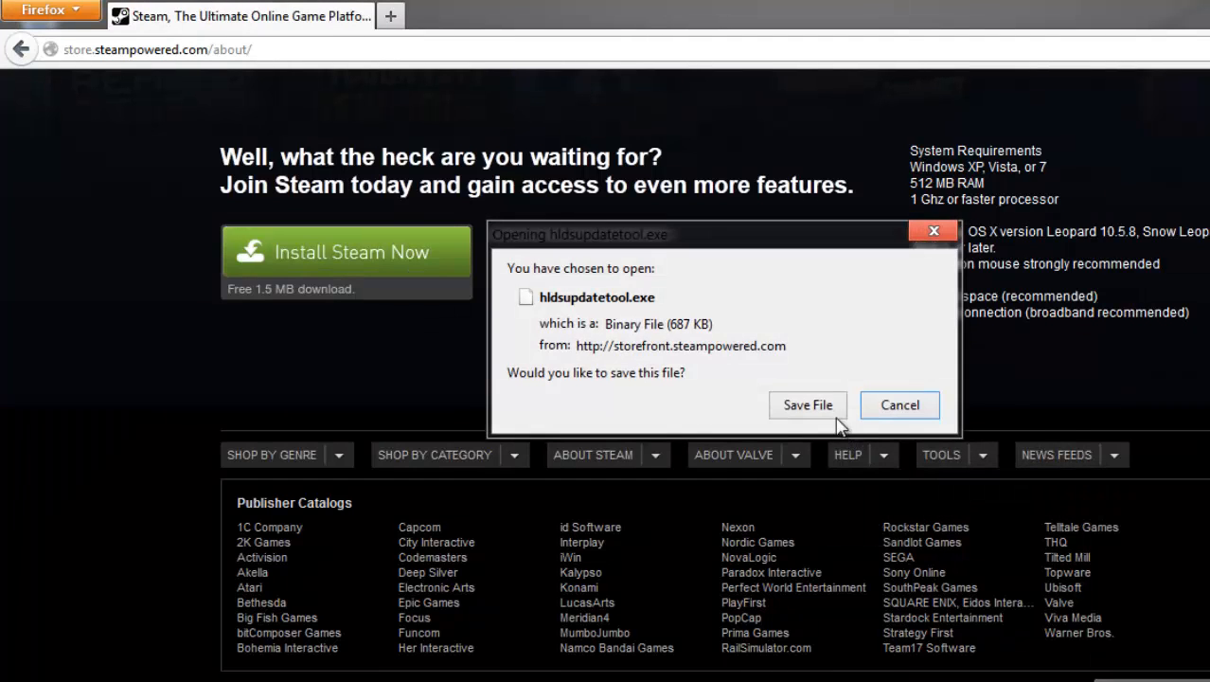
left_click(833, 413)
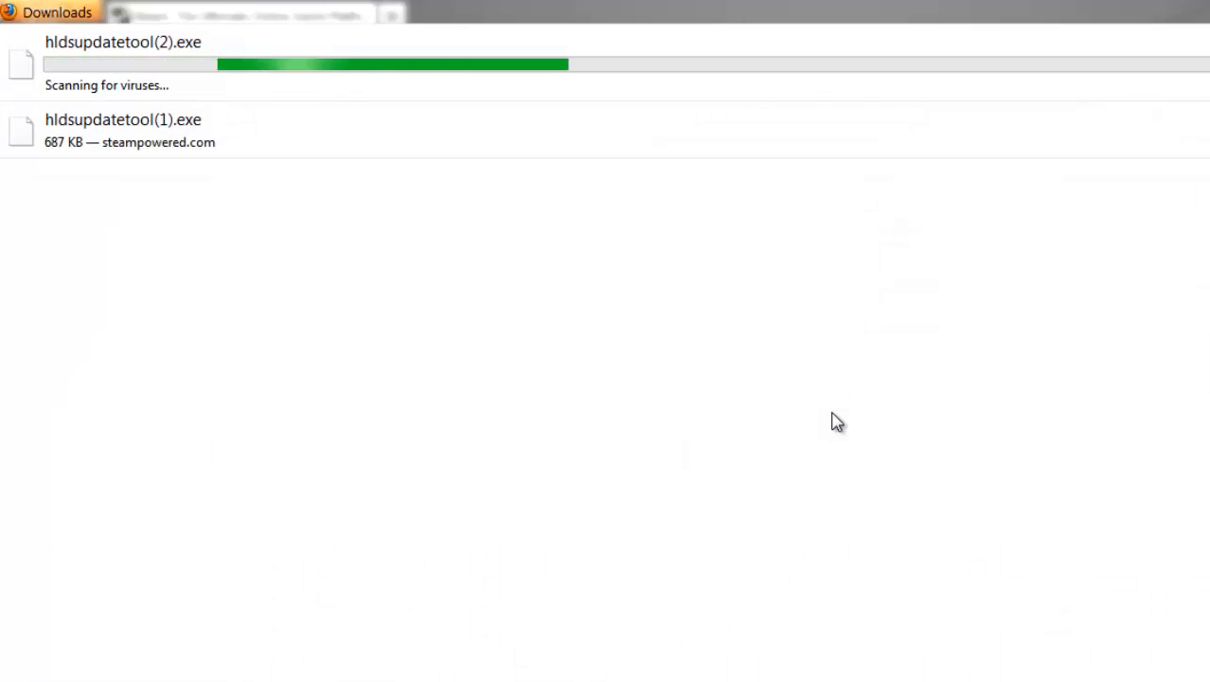
Run the newly downloaded hldsupdatetool(2).exe and close the Firefox downloads window.
double_click(303, 44)
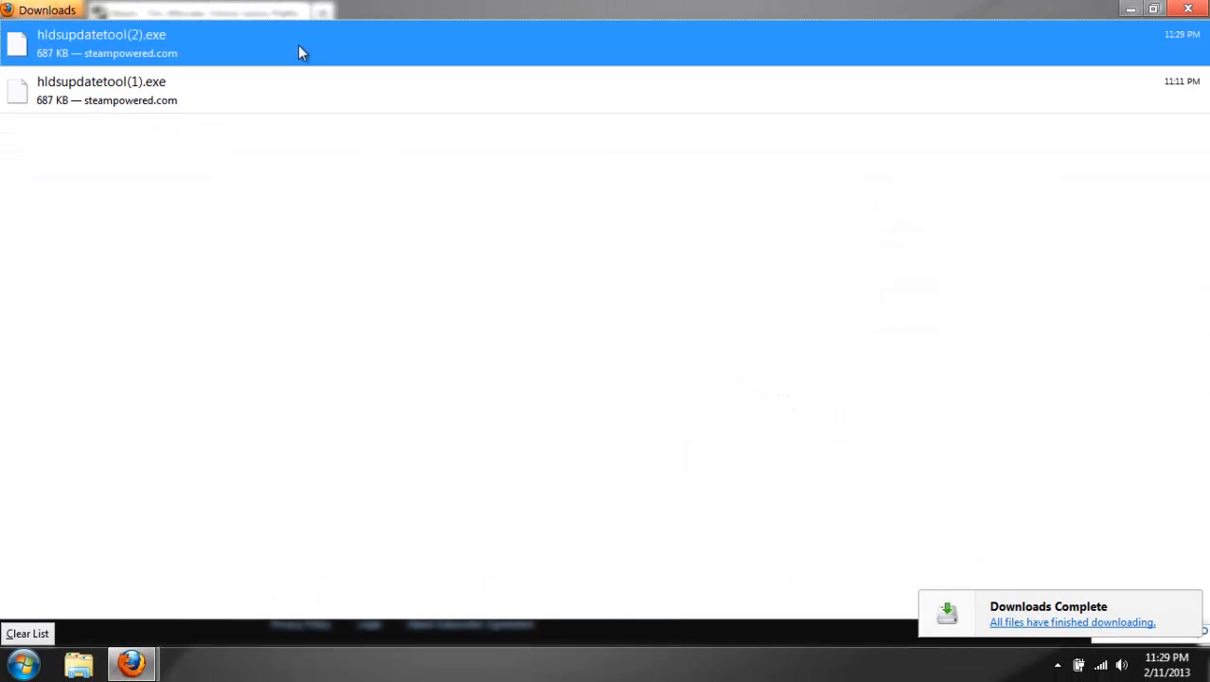
left_click(671, 348)
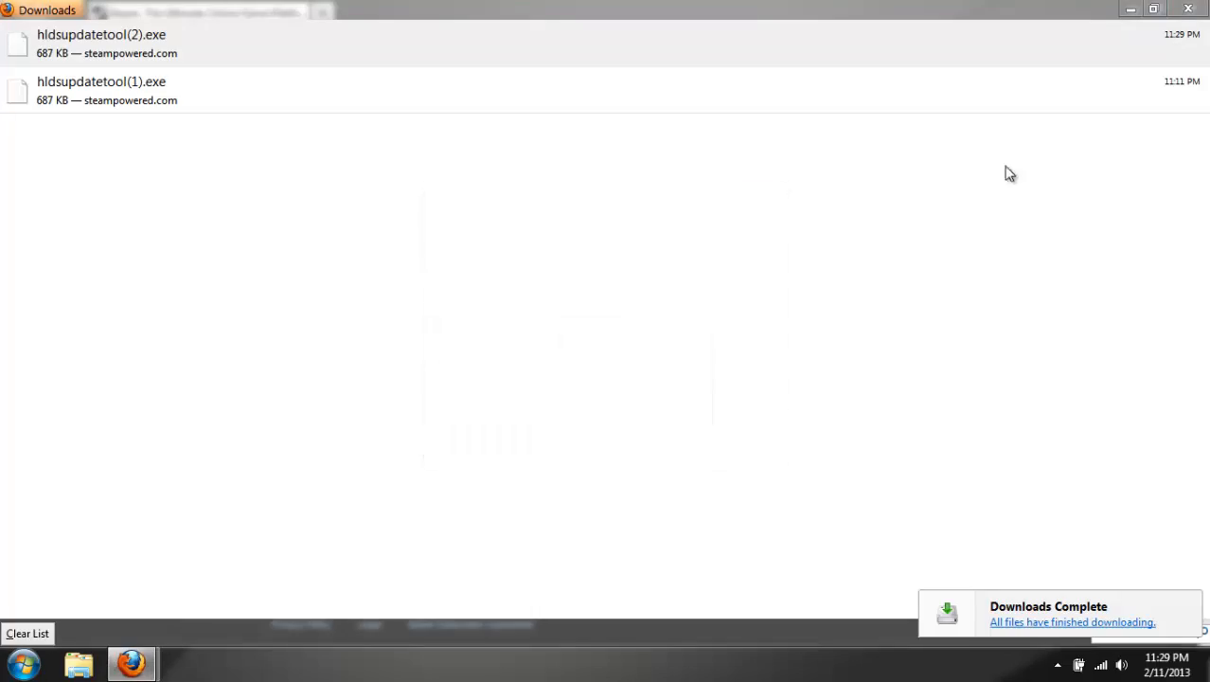
left_click(1184, 13)
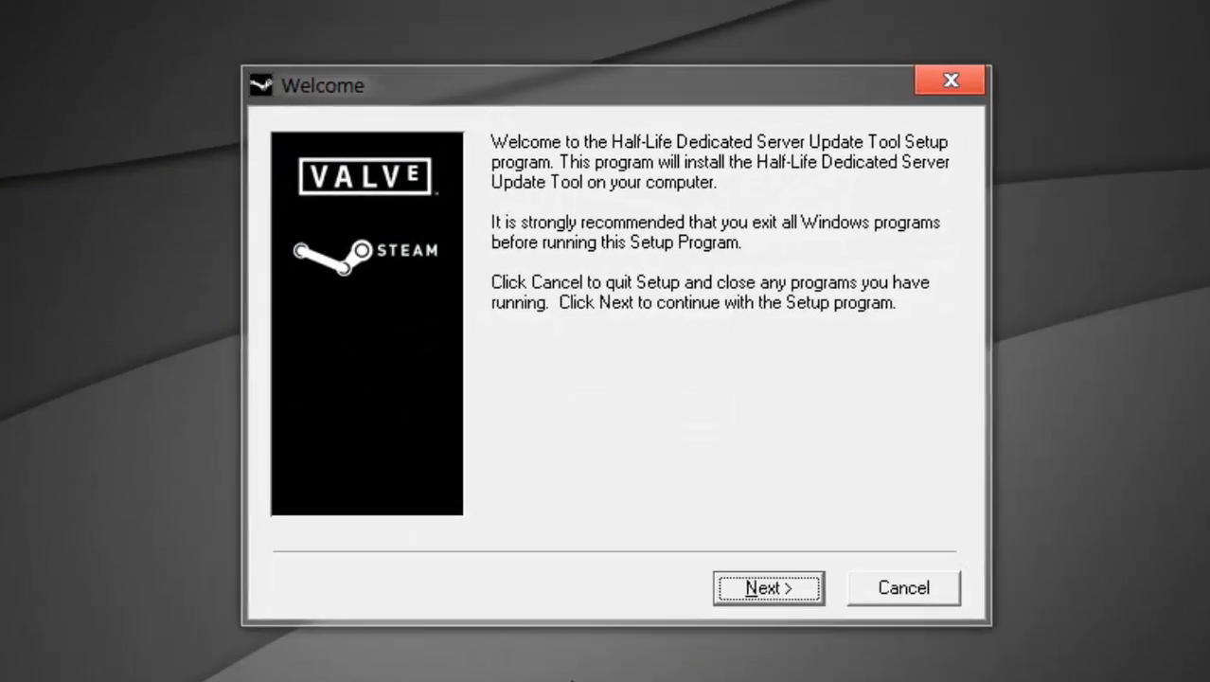
Accept the Steam Subscriber Agreement and install the Half-Life Dedicated Server Update Tool into C:\HLDS.
left_click(785, 598)
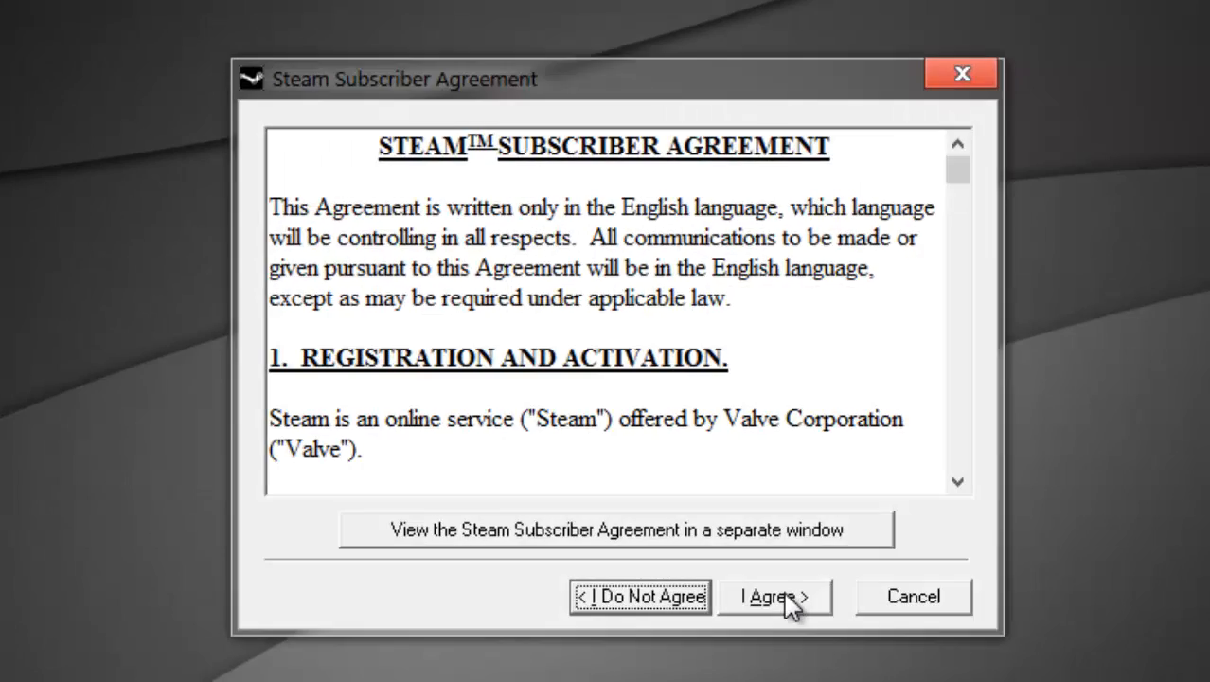
left_click(785, 595)
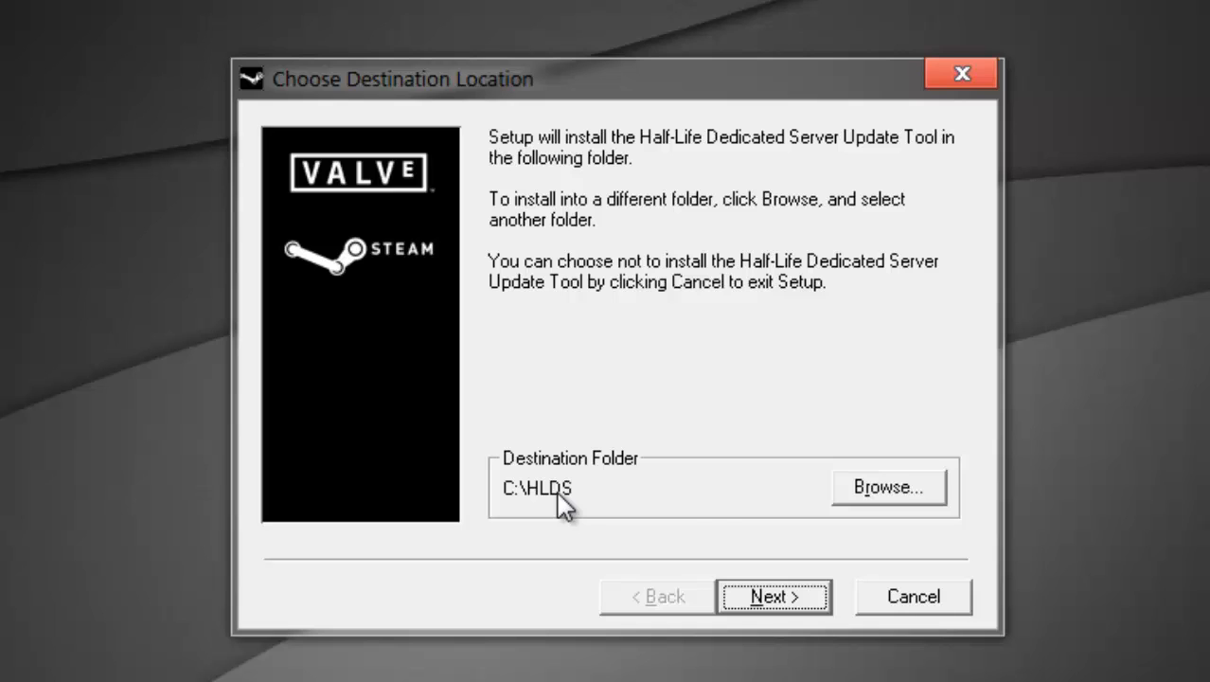
left_click(786, 599)
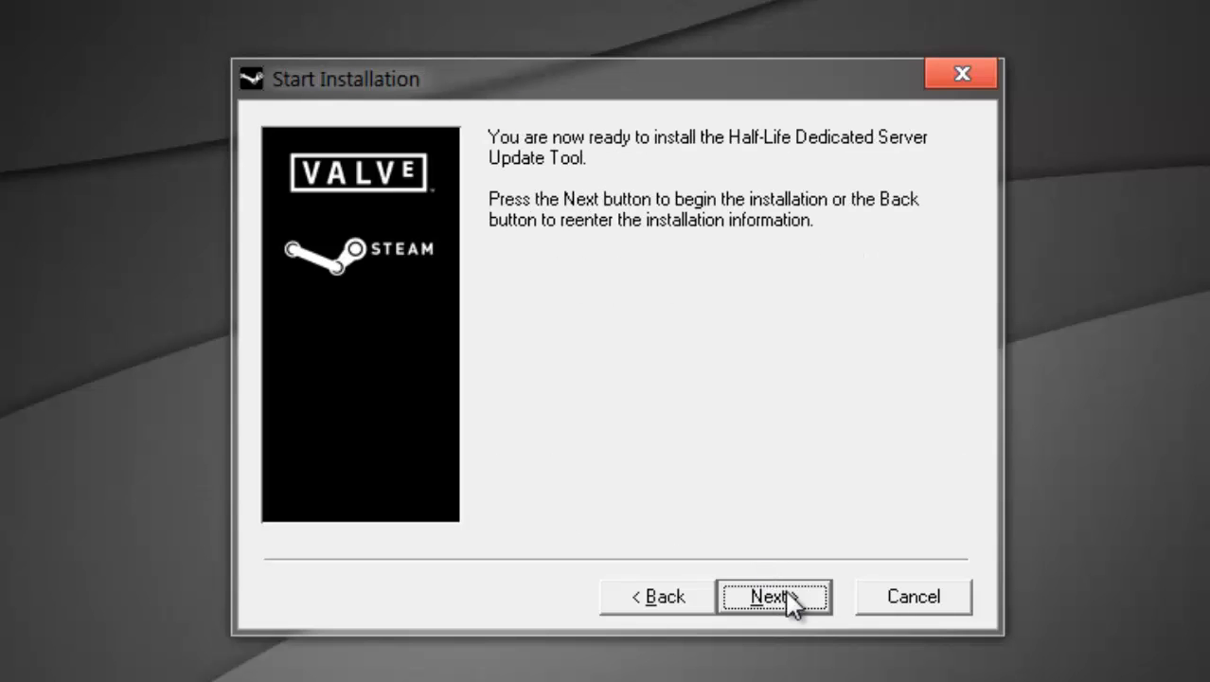
left_click(786, 598)
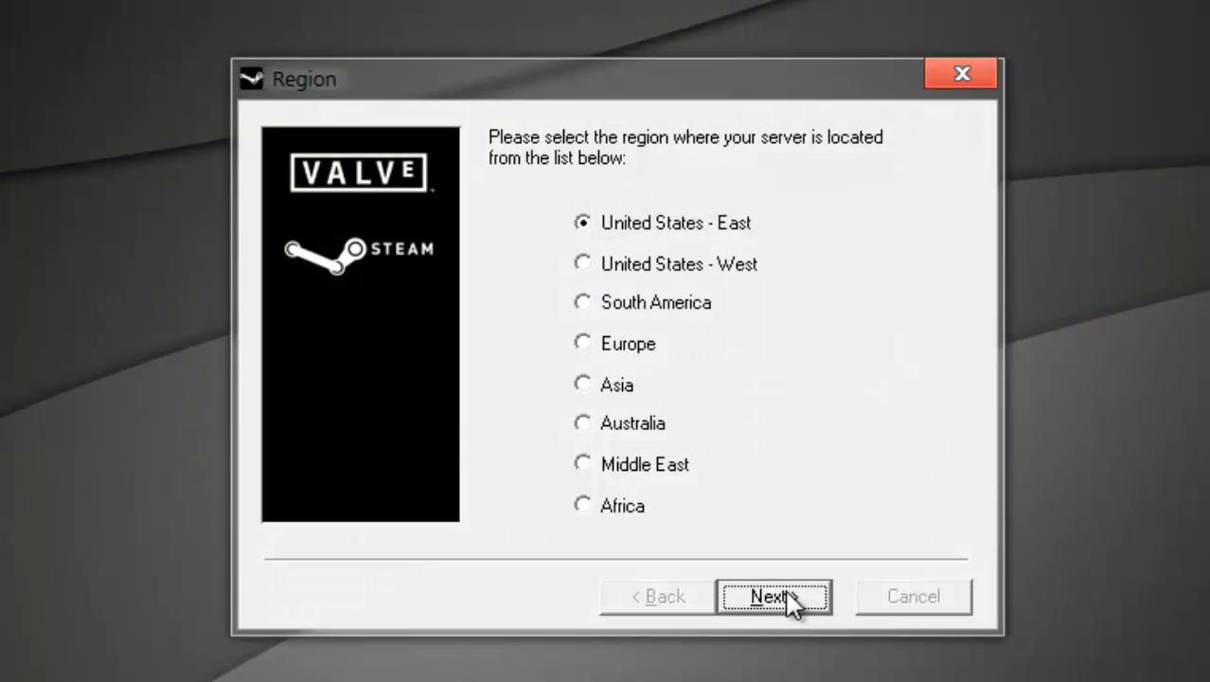
Keep United States - East as the server region, skip the mailing list and finish the setup without viewing the ReadMe.
left_click(786, 599)
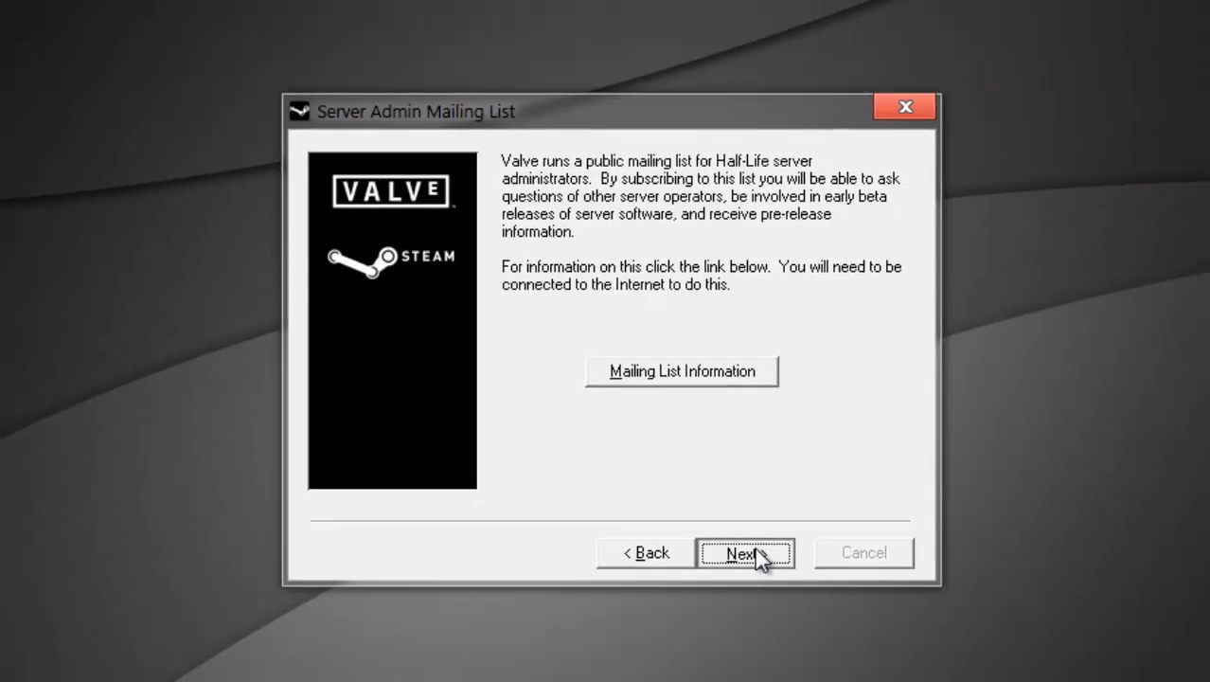
left_click(786, 599)
left_click(586, 346)
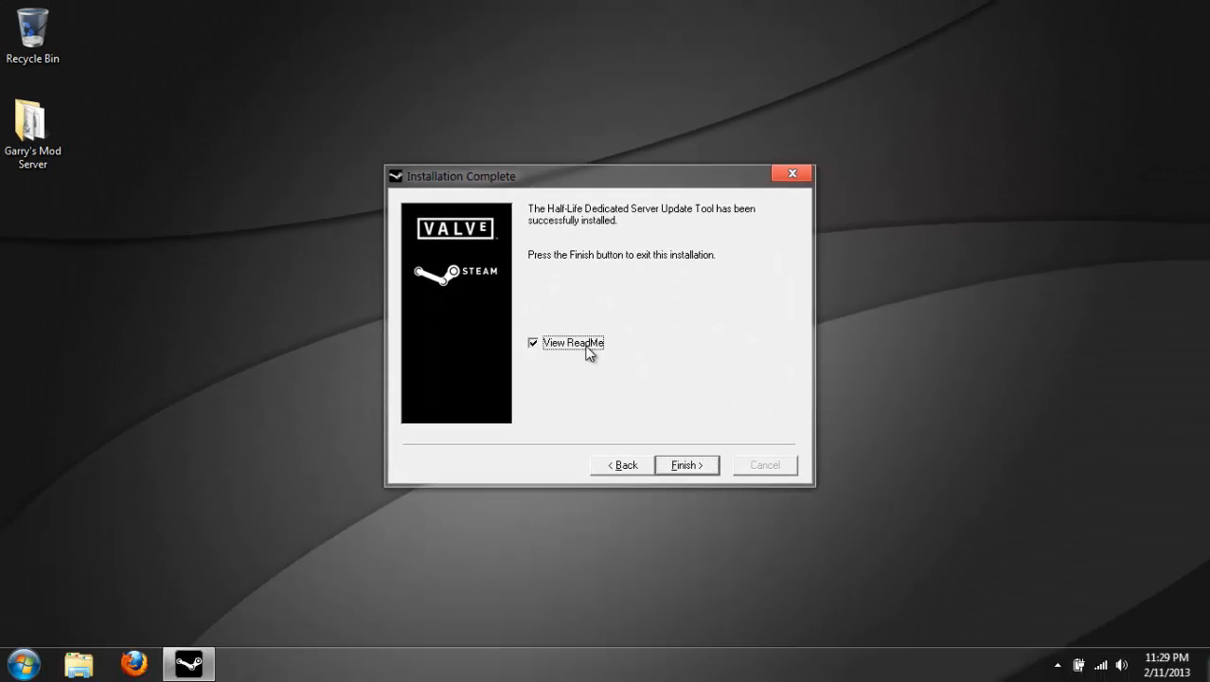
left_click(688, 465)
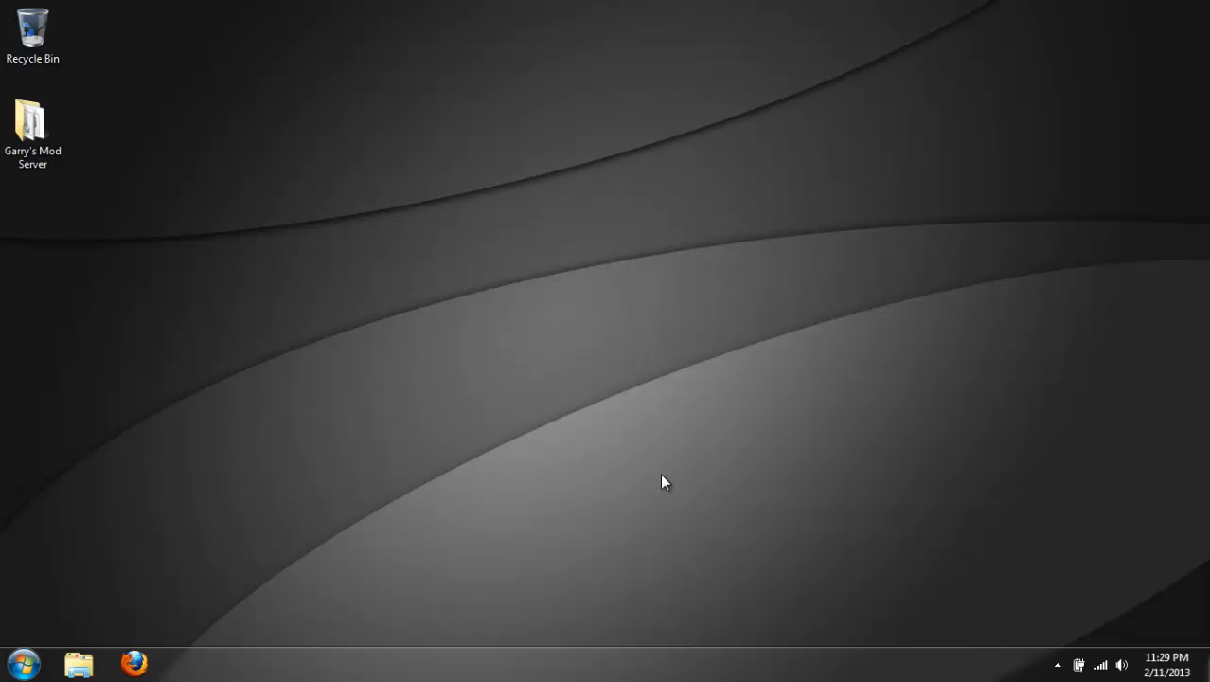
Copy Update.bat from the Garry's Mod Server folder on the desktop and close the folder.
double_click(59, 142)
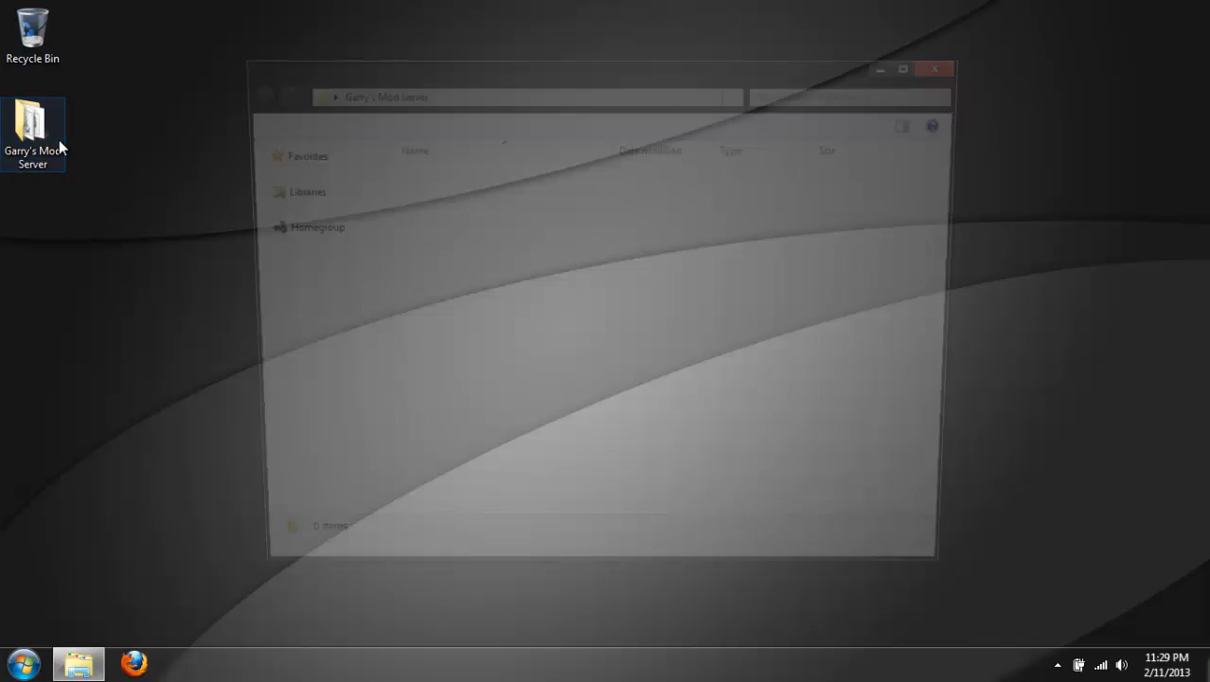
left_click_drag(499, 82, 644, 32)
left_click(571, 156)
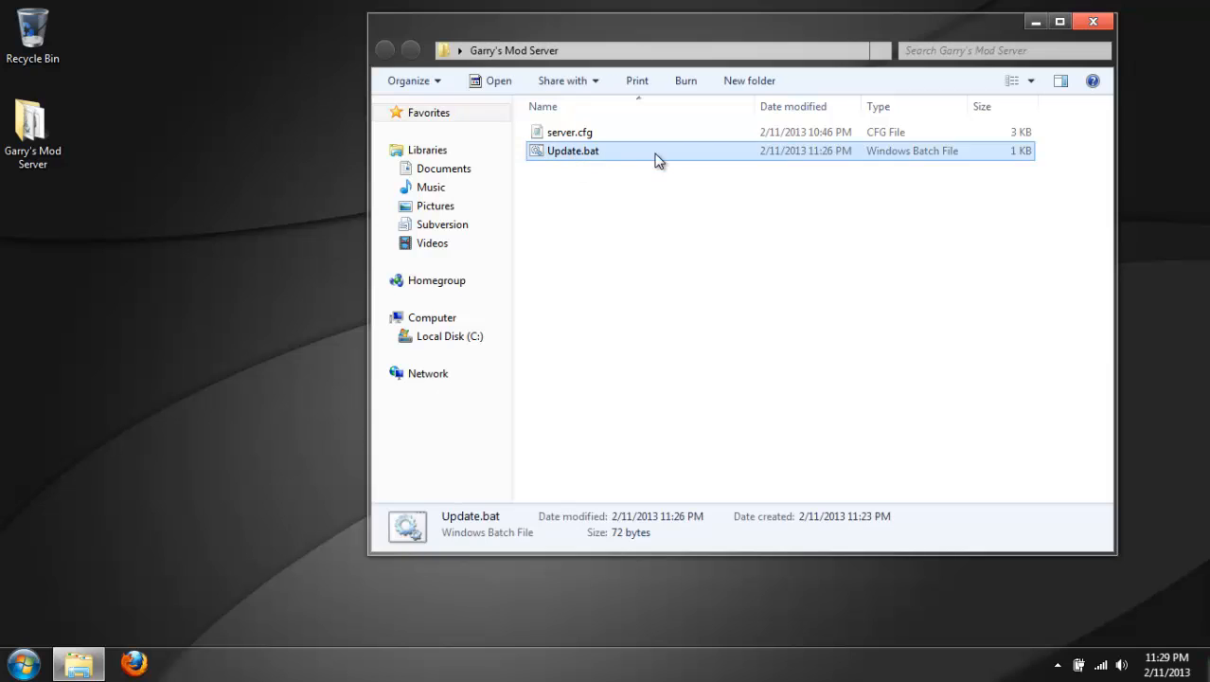
left_click(1092, 21)
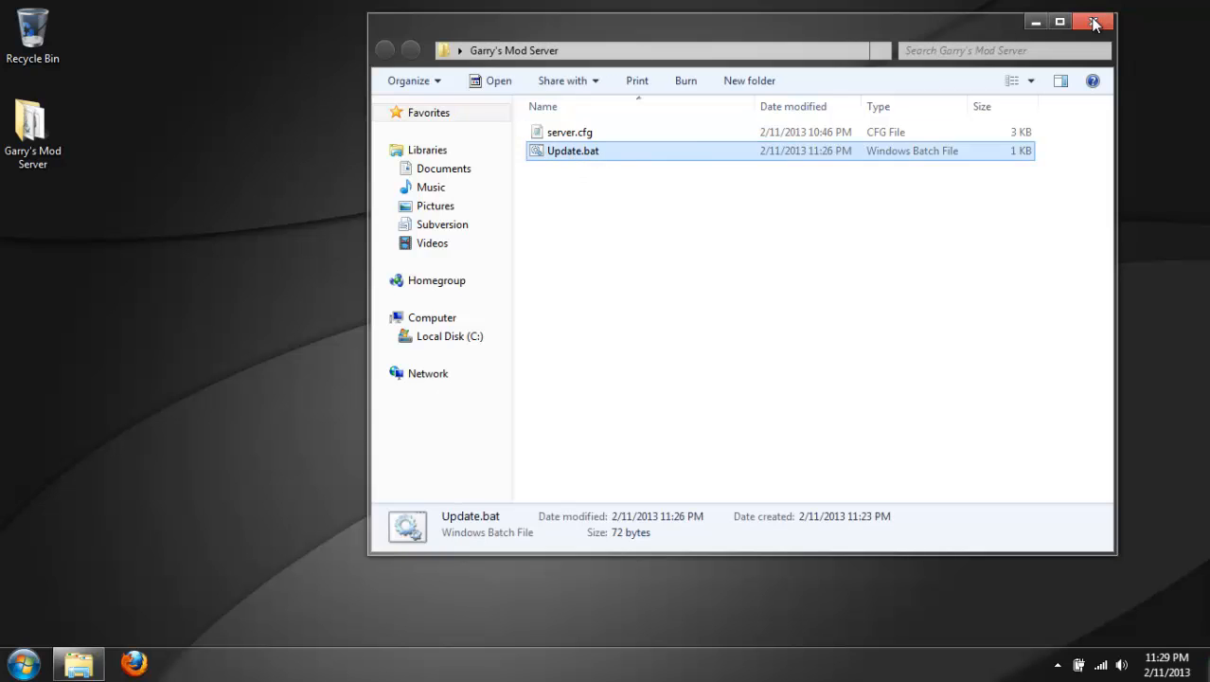
Open the HLDS folder on Local Disk (C:).
left_click(23, 663)
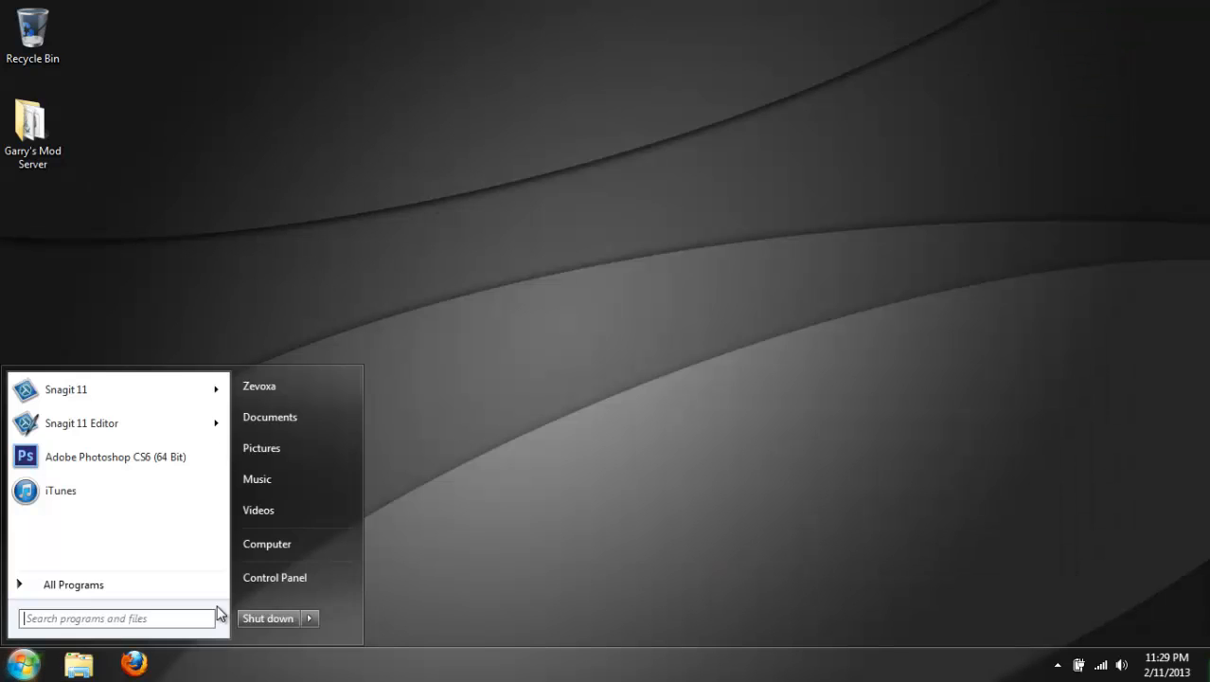
left_click(292, 550)
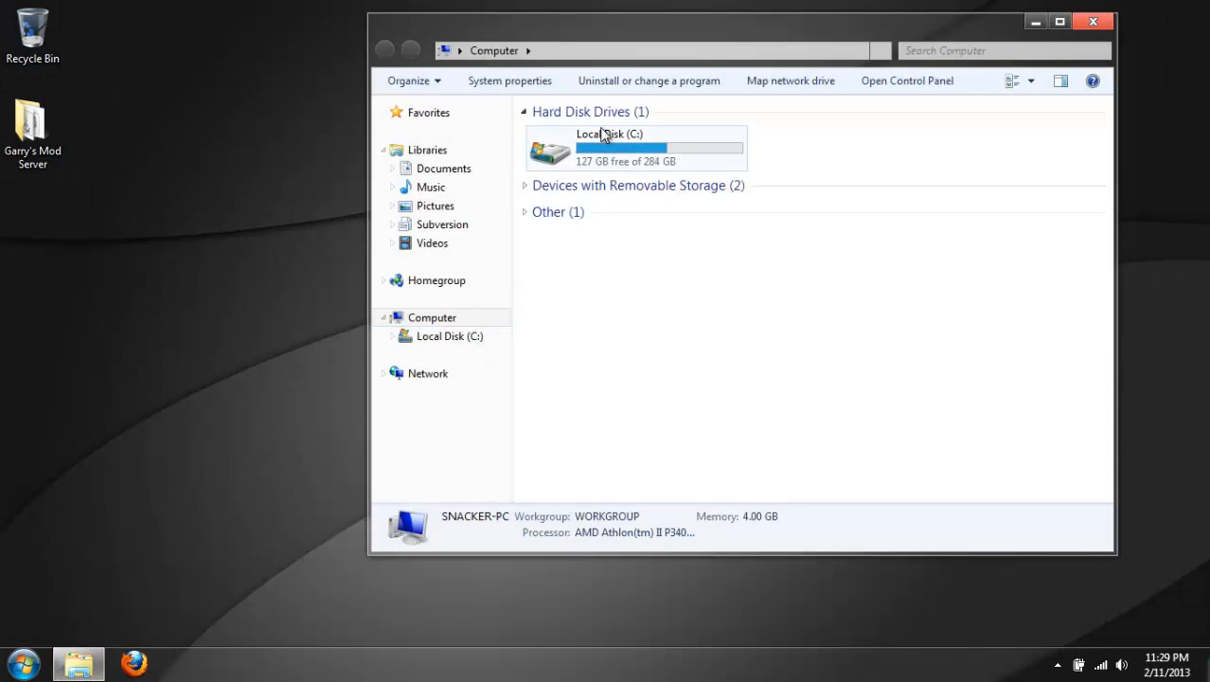
double_click(603, 136)
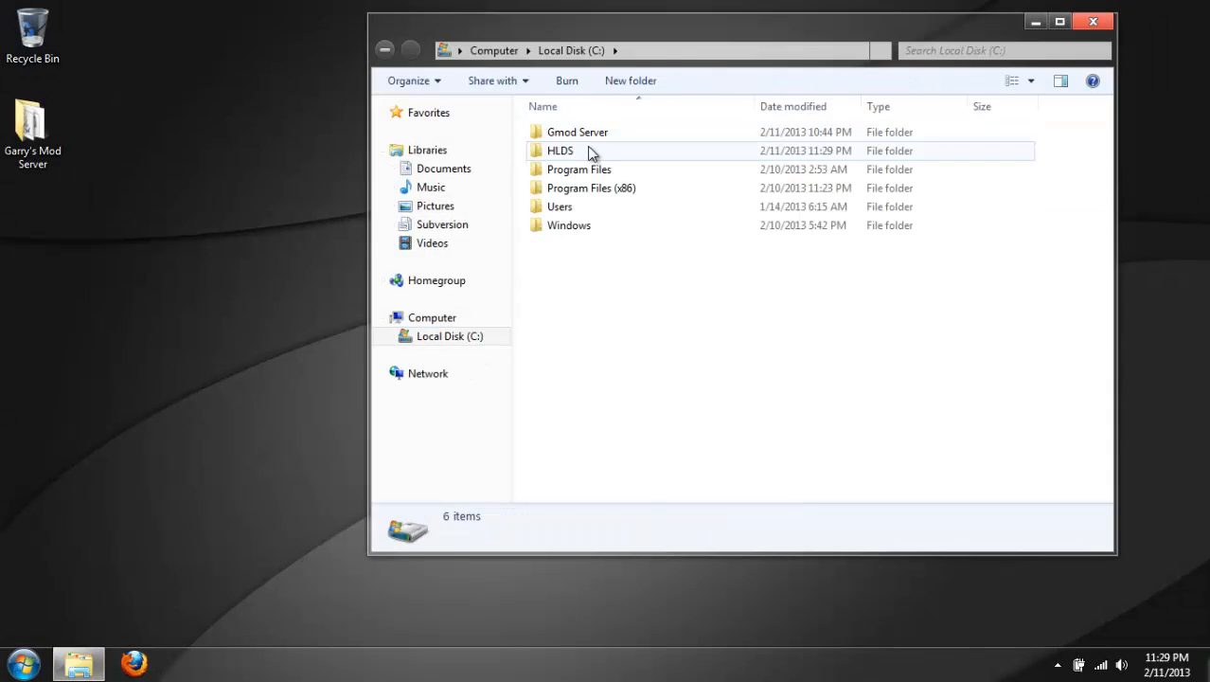
double_click(588, 154)
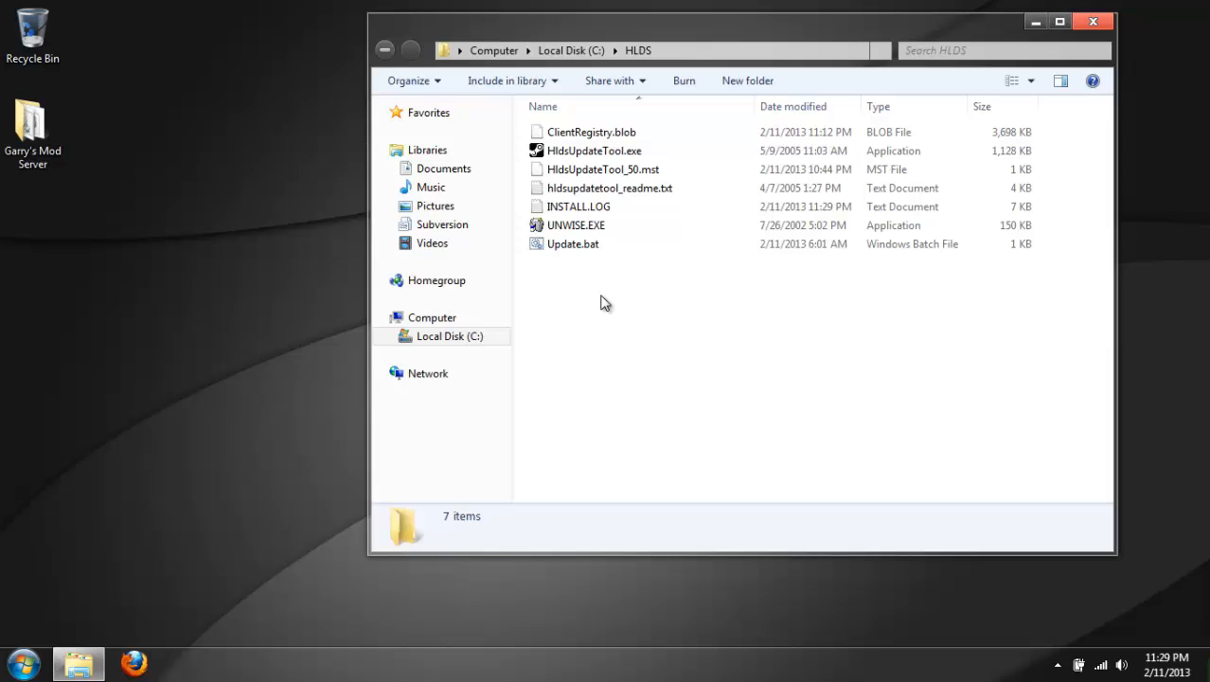
Paste the copied Update.bat into the HLDS folder, replacing the existing file.
key("ctrl+v")
left_click(769, 123)
key("ctrl+v")
left_click(576, 279)
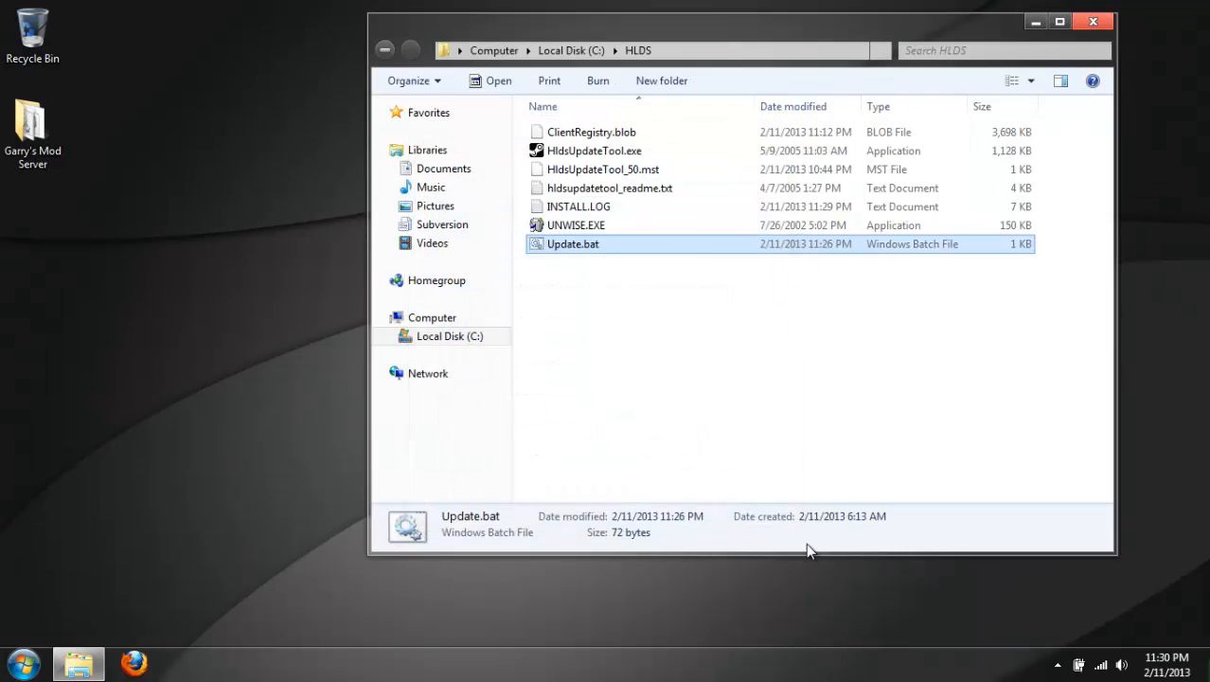
Run Update.bat from the HLDS folder to start the Garry's Mod server update, and close its command window.
left_click(714, 341)
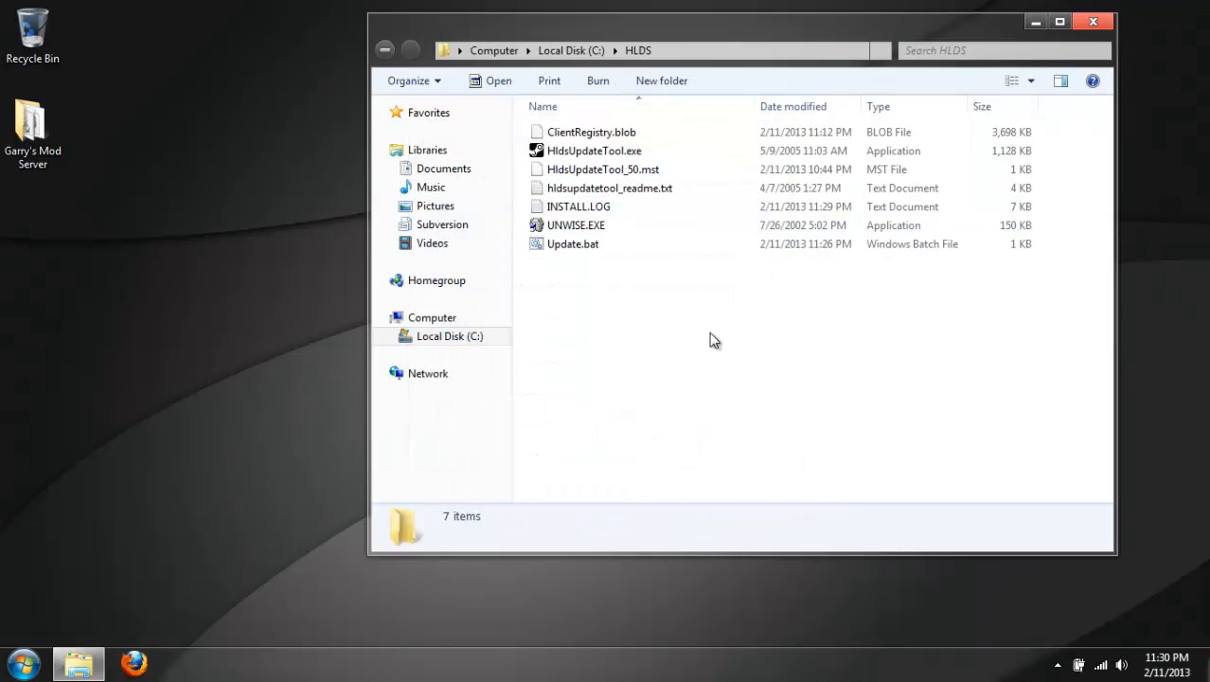
double_click(579, 248)
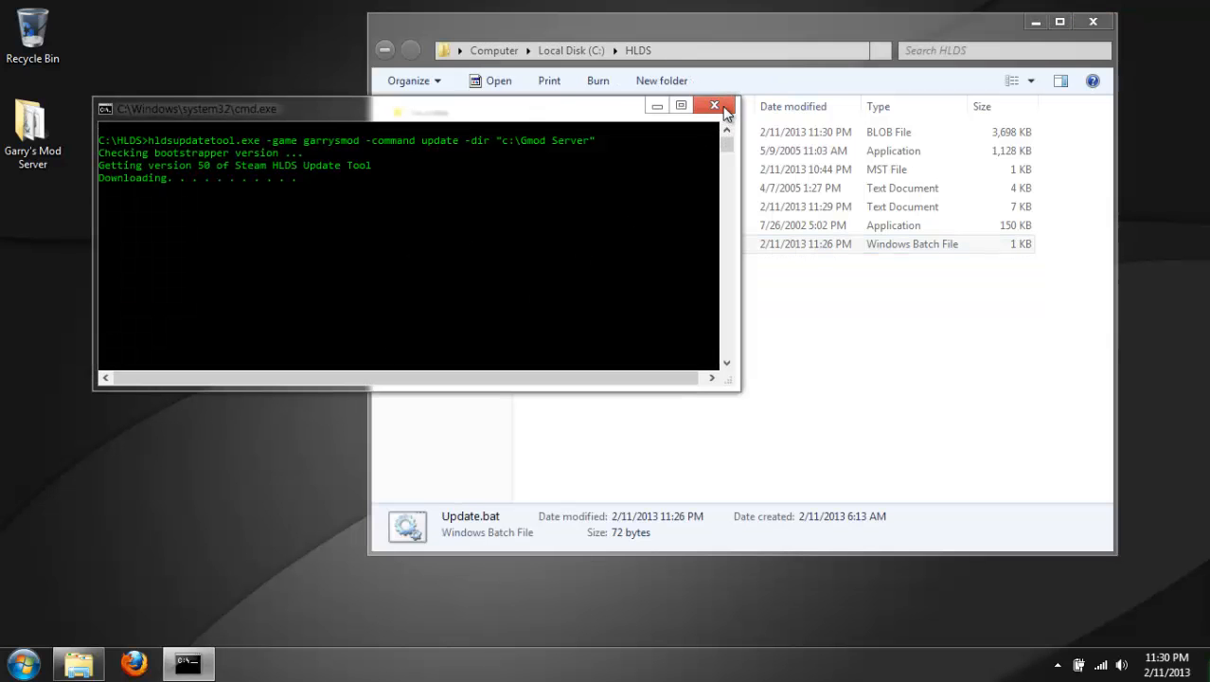
left_click(714, 106)
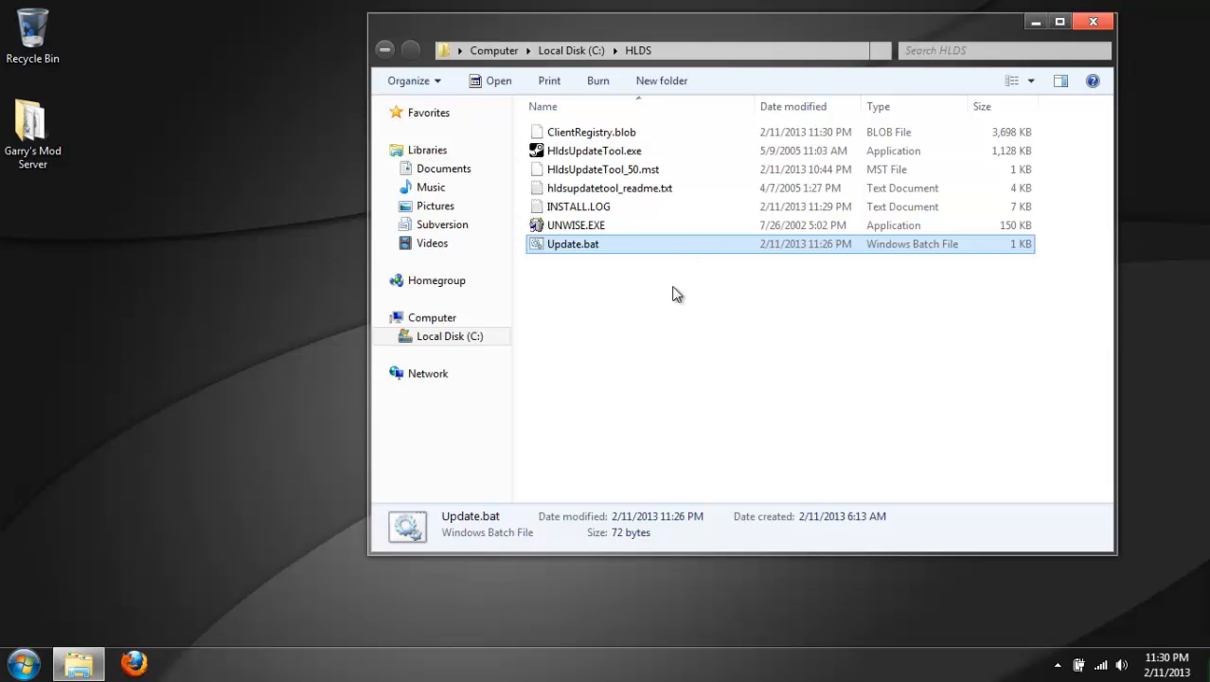
Open the cfg folder inside Gmod Server\orangebox\garrysmod on Local Disk (C:).
left_click(574, 51)
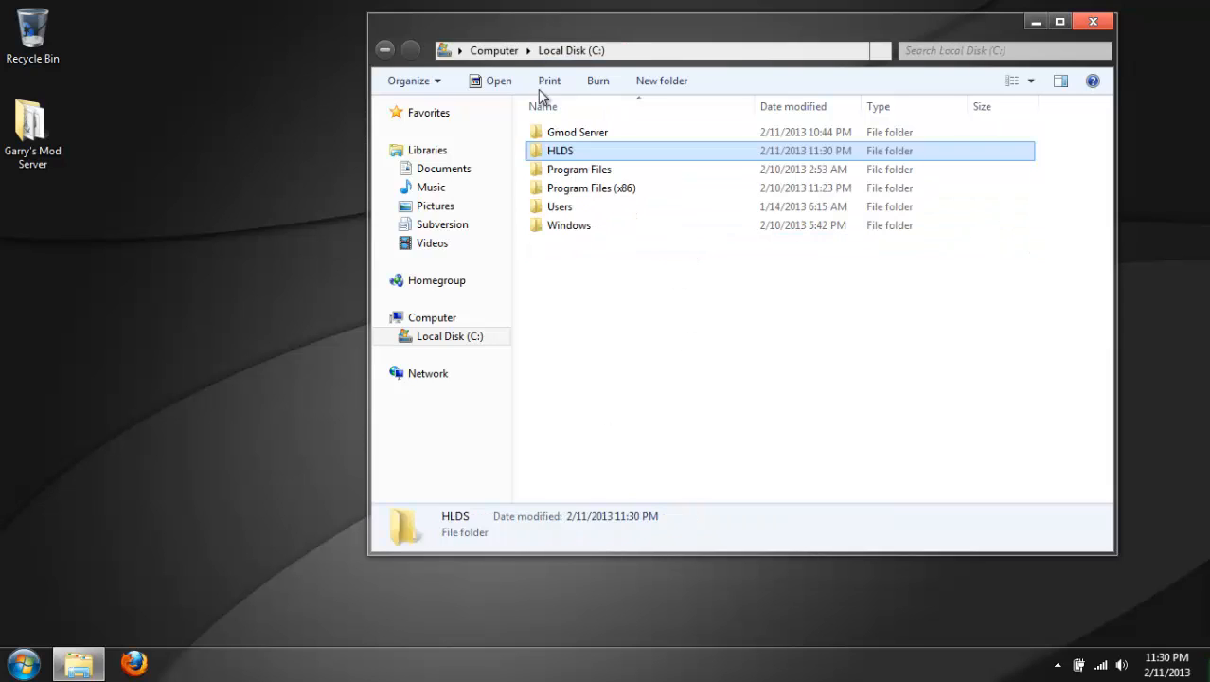
double_click(564, 132)
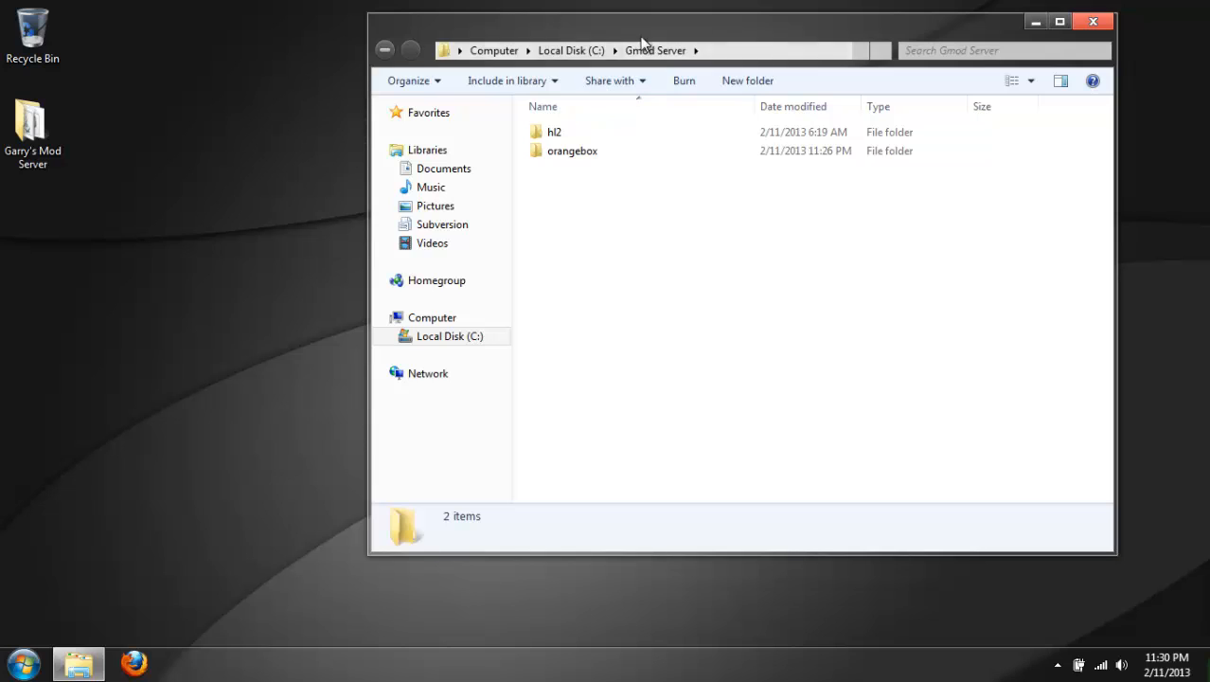
double_click(564, 152)
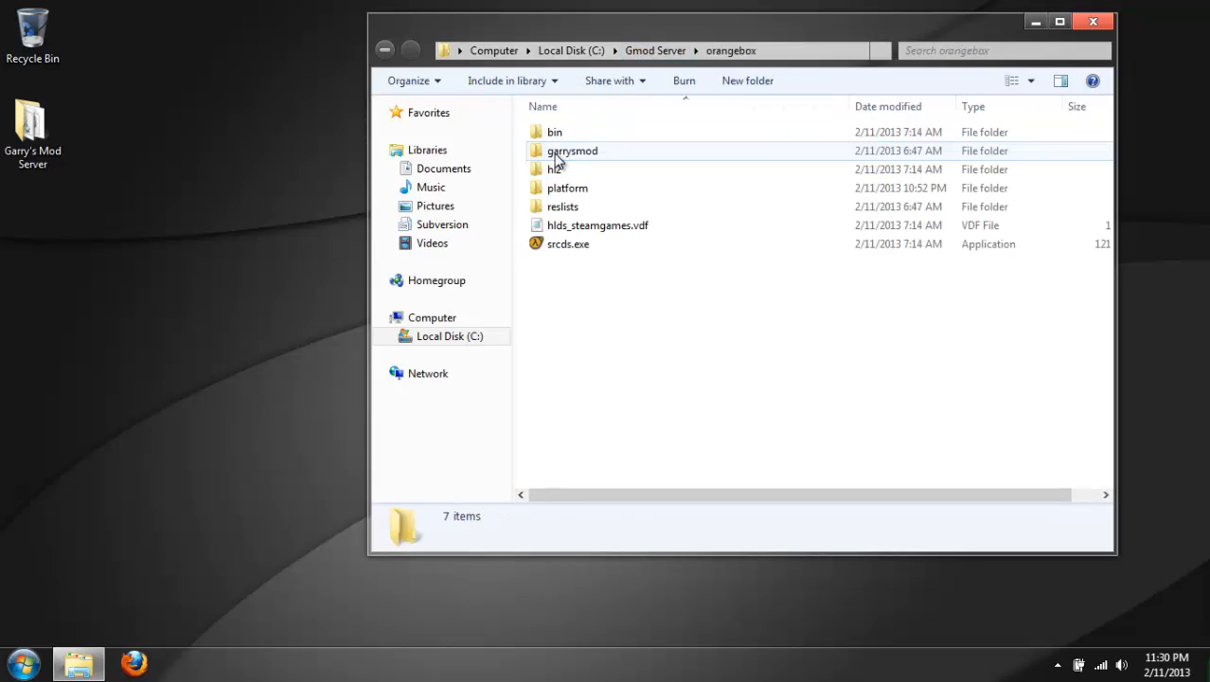
double_click(557, 157)
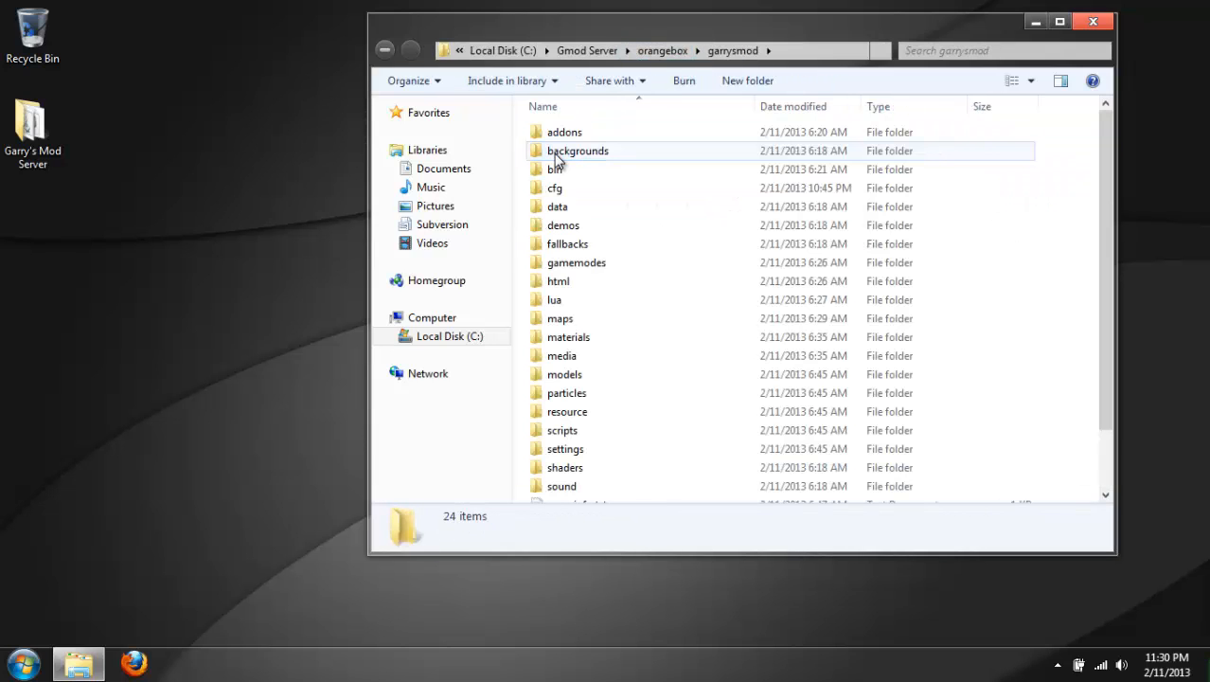
left_click(558, 190)
double_click(558, 190)
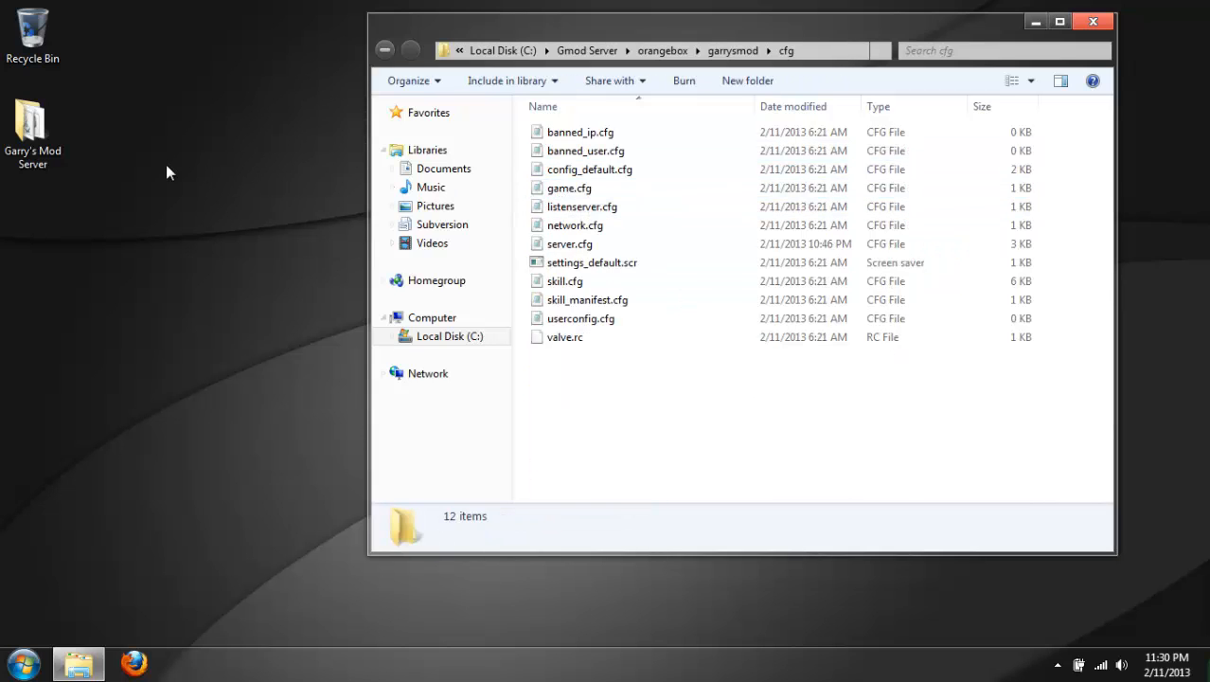
Move server.cfg from the desktop's Garry's Mod Server folder into cfg, replacing the existing file, and close the source folder.
double_click(48, 152)
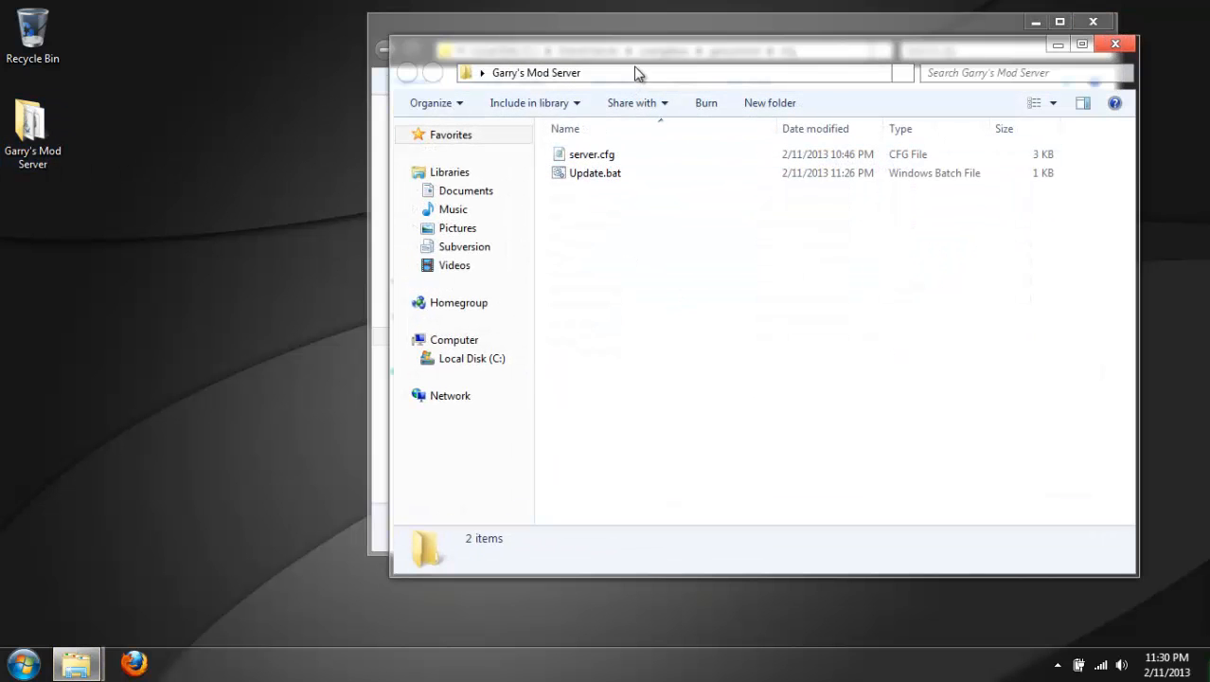
left_click_drag(665, 50, 948, 214)
left_click_drag(891, 313, 581, 397)
left_click(662, 268)
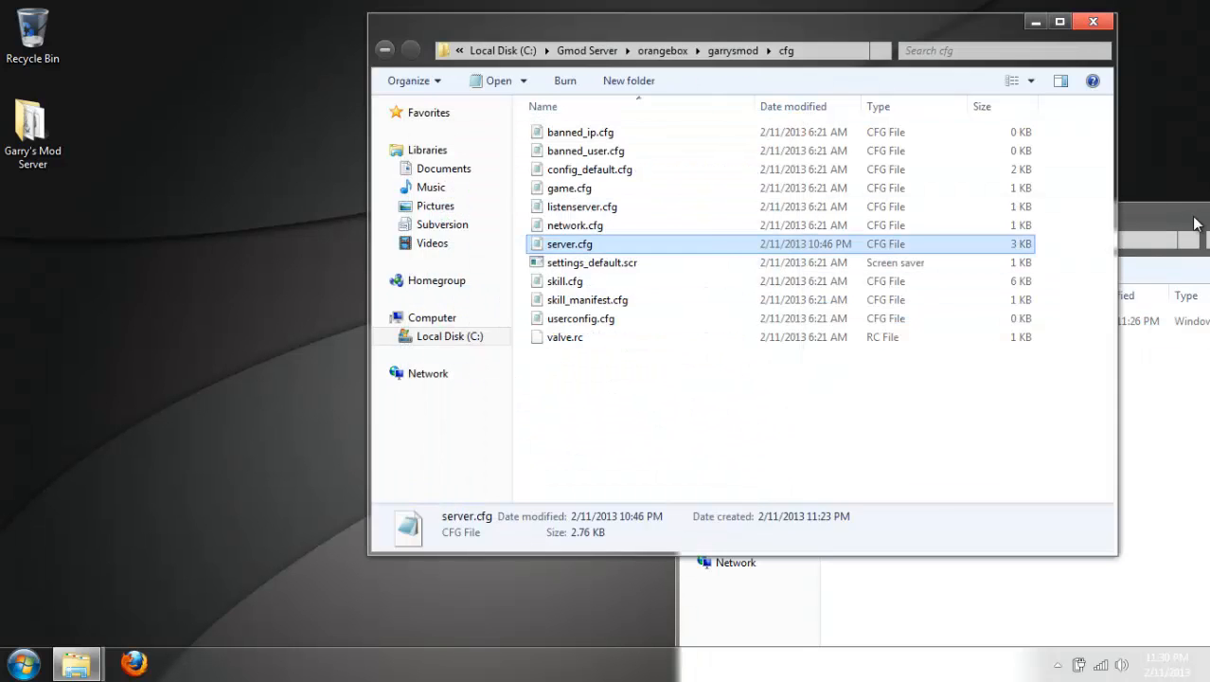
left_click_drag(1150, 214, 670, 175)
left_click(898, 178)
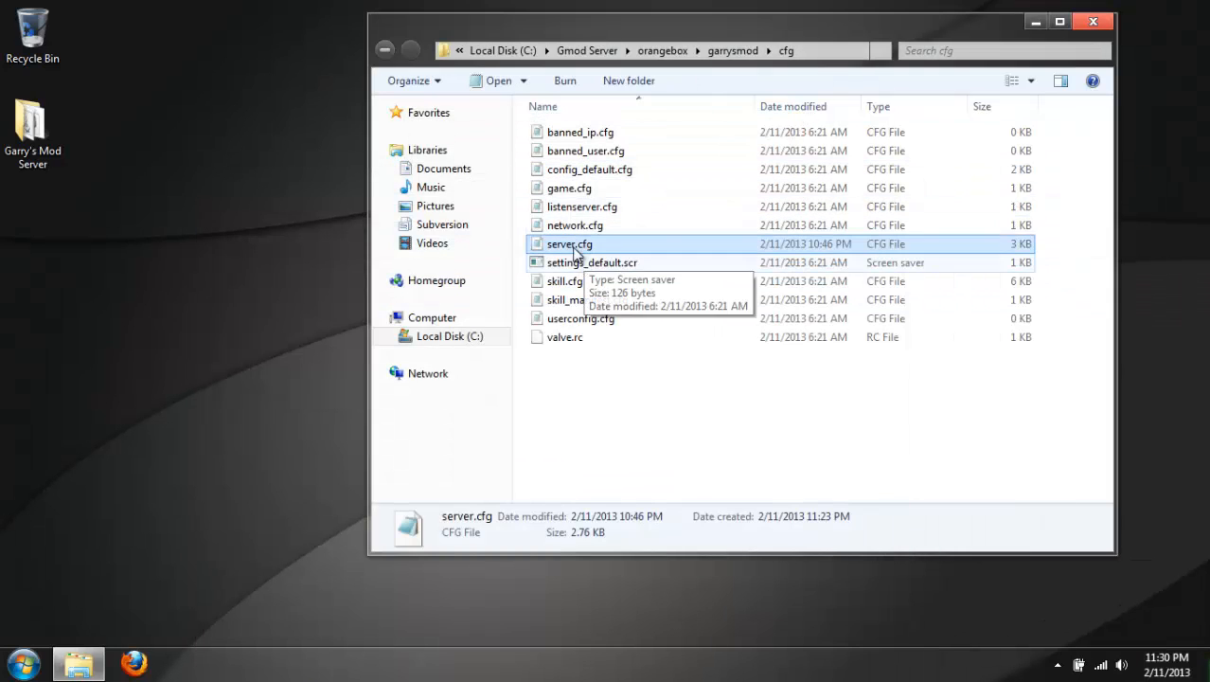
Open server.cfg in Notepad and review its server settings and sandbox limits.
right_click(571, 244)
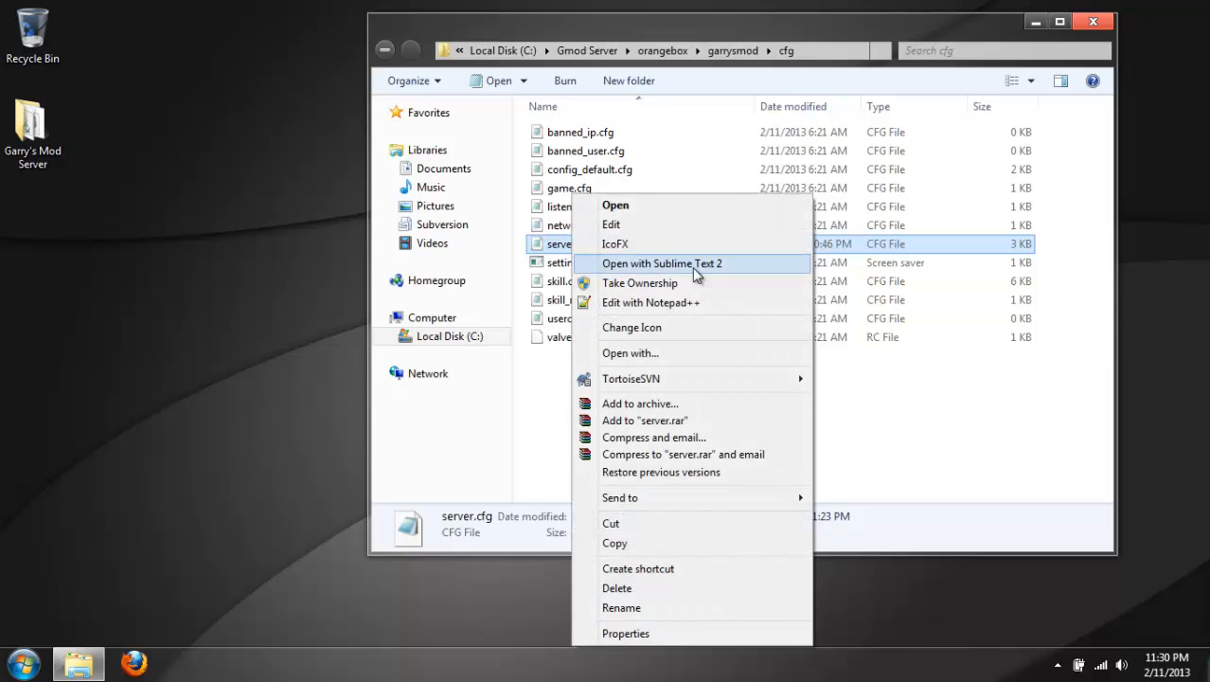
double_click(549, 246)
left_click_drag(540, 138, 656, 21)
scroll(888, 169, "down", 6)
scroll(888, 168, "down", 11)
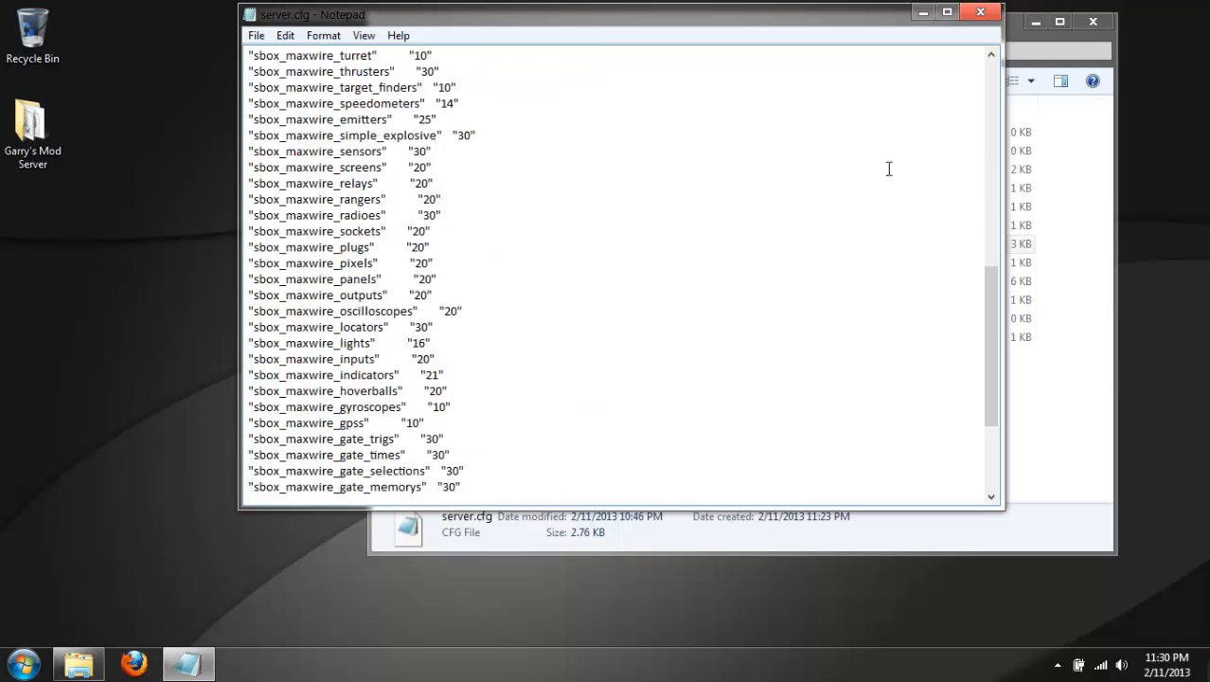
scroll(889, 168, "up", 13)
scroll(888, 169, "up", 4)
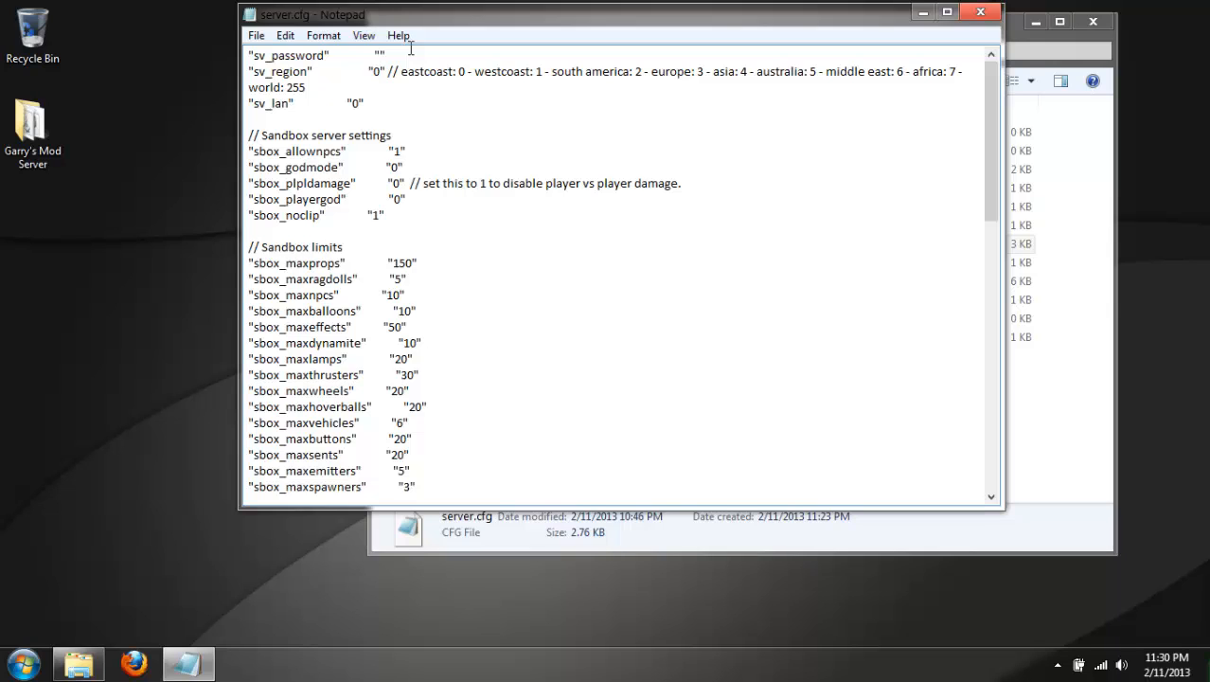
Try out a server password in the sv_password setting, erase it, and close server.cfg without saving.
type("[assplasswr")
key("BackSpace")
type("or")
key("BackSpace")
key("BackSpace")
key("BackSpace")
key("BackSpace")
key("BackSpace")
key("BackSpace")
left_click(980, 12)
left_click(640, 338)
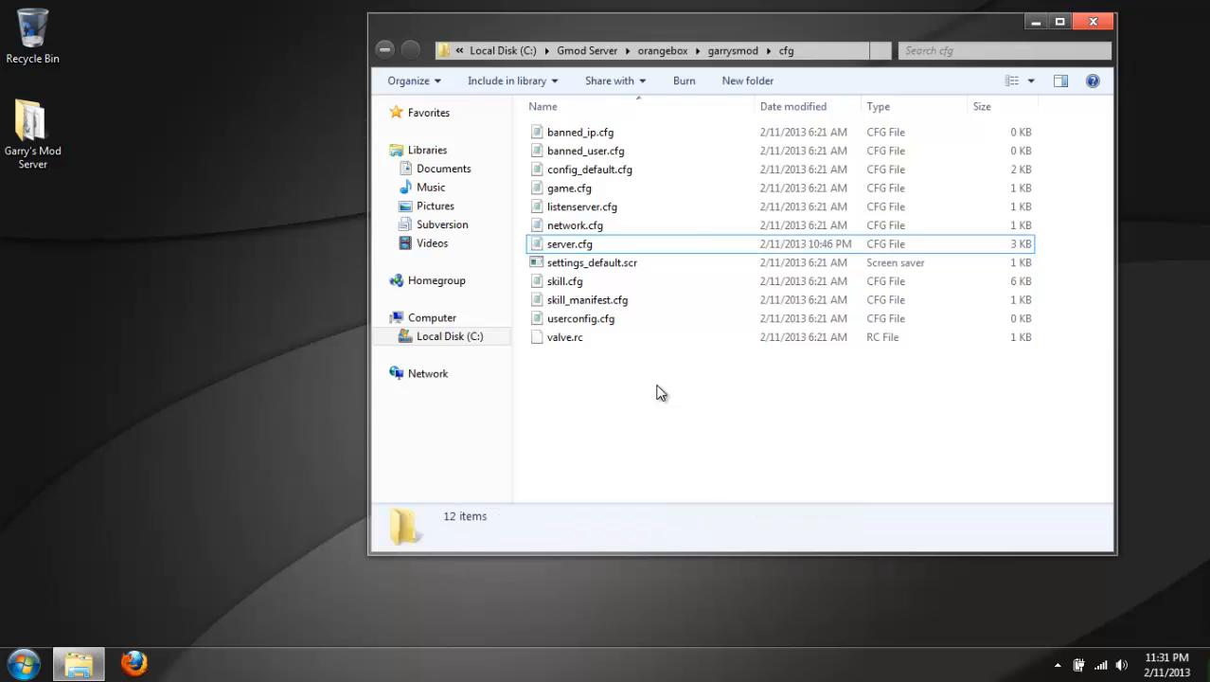
Go back up to the orangebox folder.
left_click(675, 51)
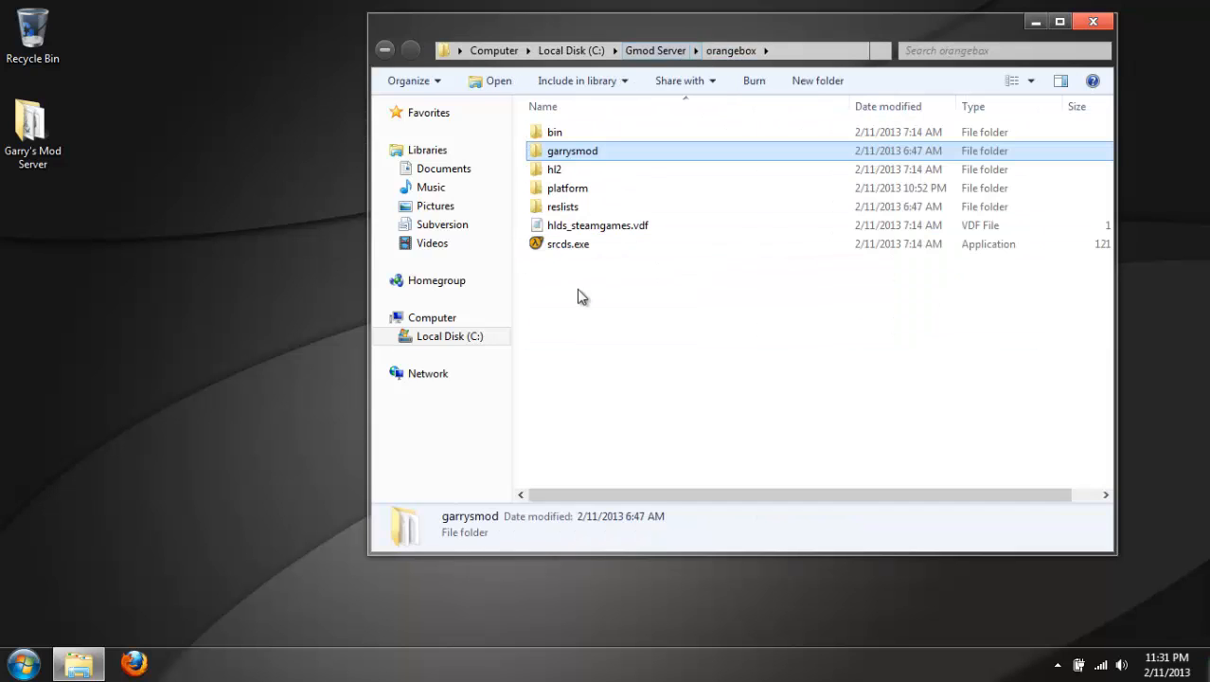
right_click(565, 247)
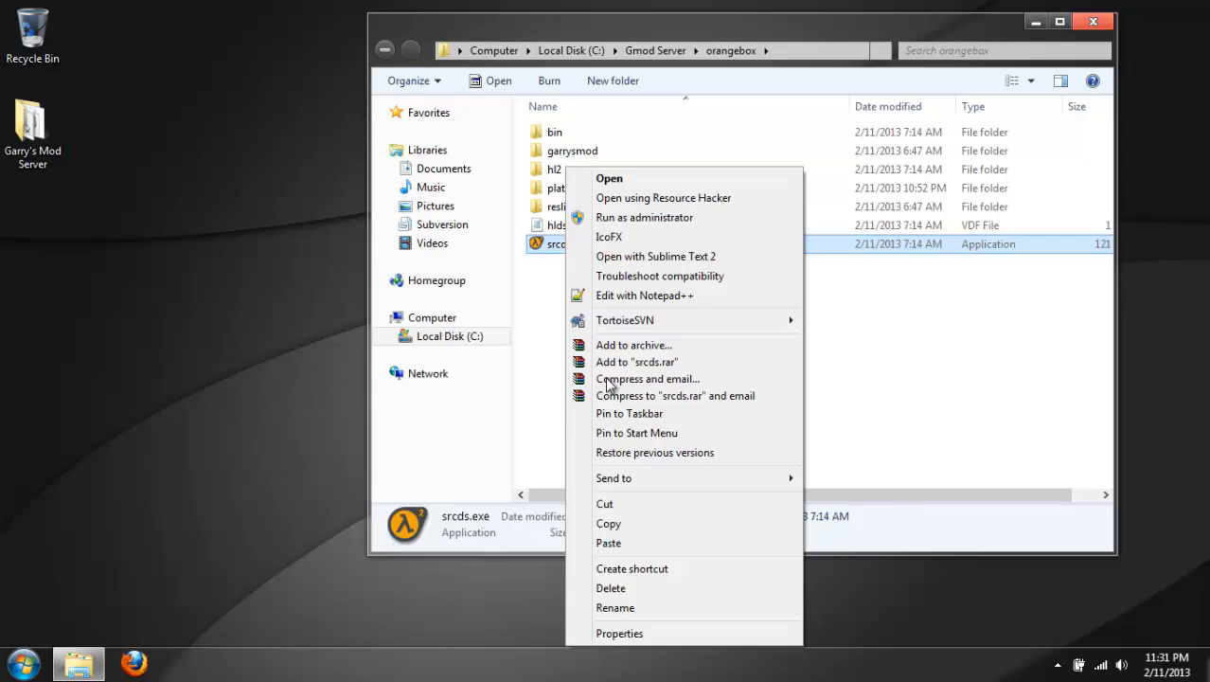
left_click(620, 634)
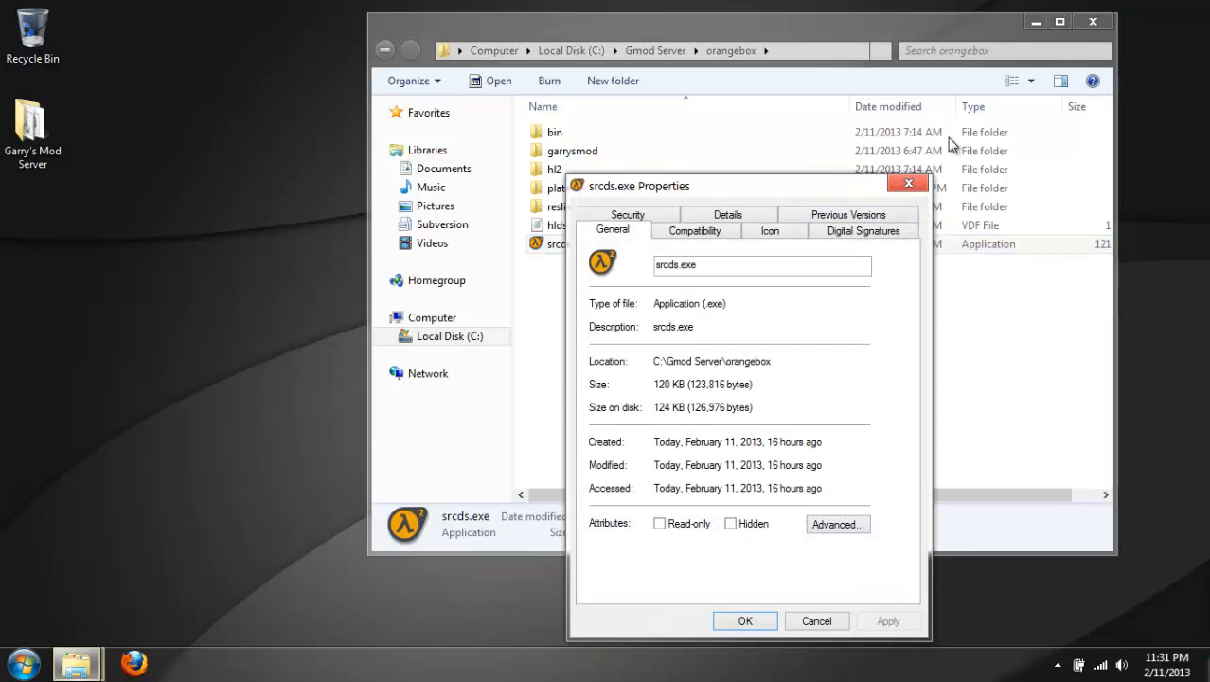
left_click(930, 186)
Create a shortcut to srcds.exe in the orangebox folder.
right_click(644, 248)
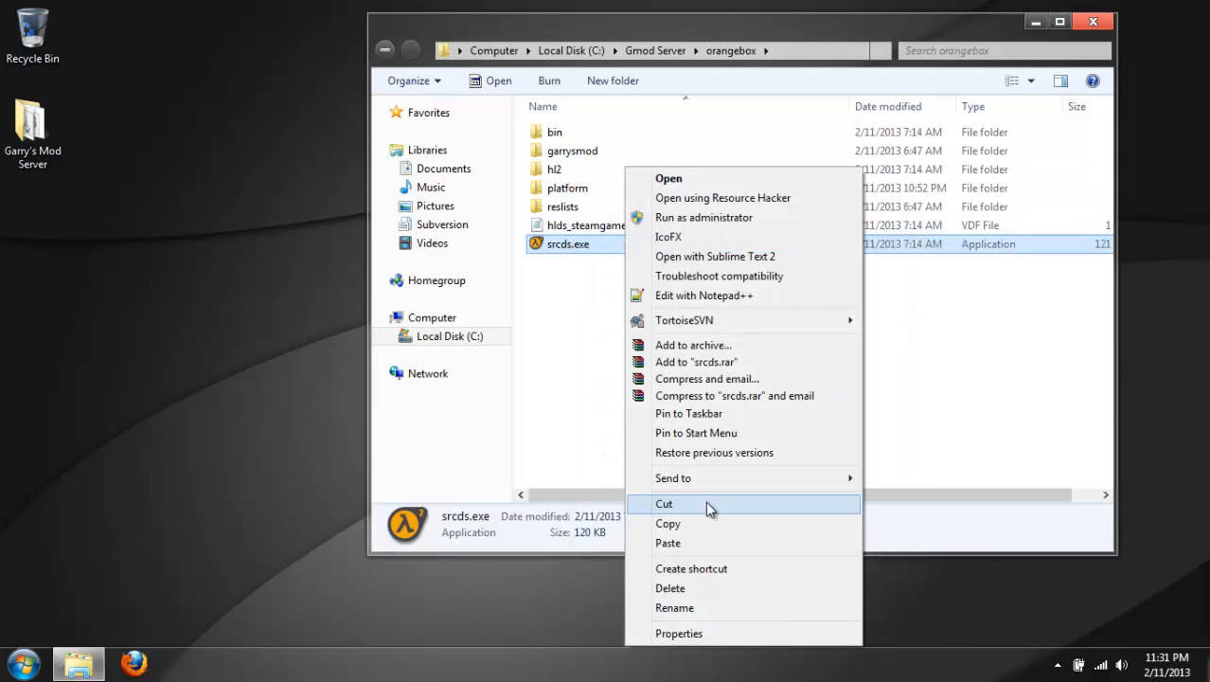
left_click(692, 569)
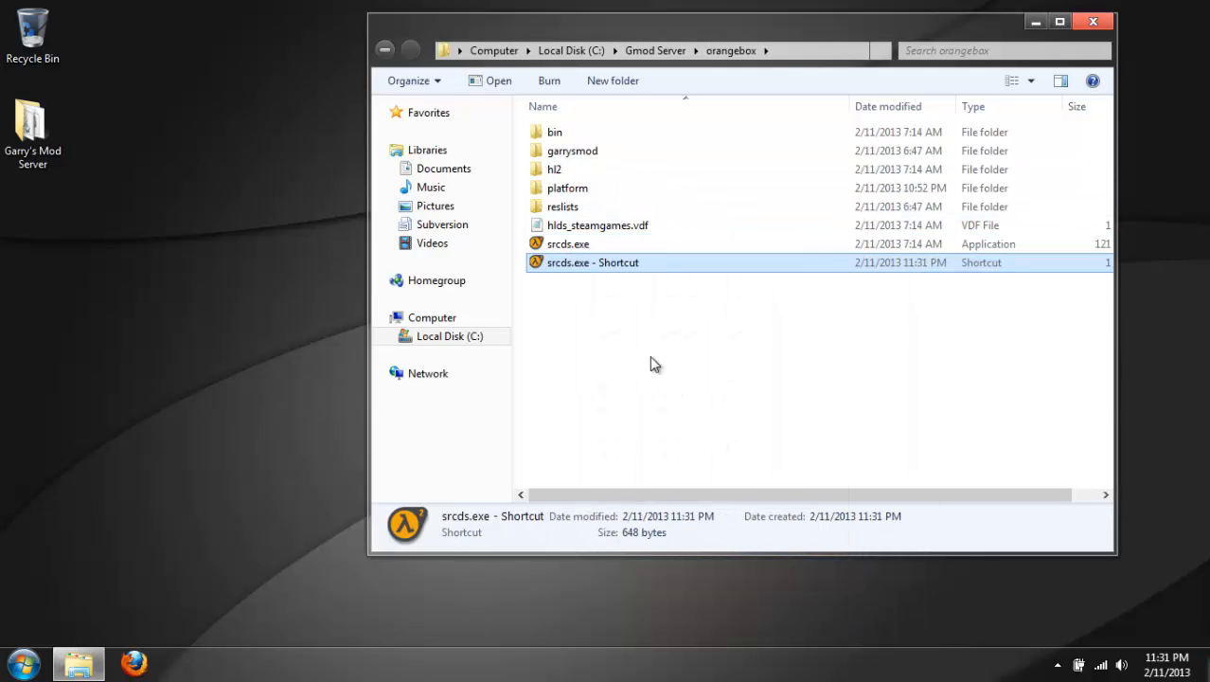
Append -game garrysmod to the target of the srcds.exe shortcut, apply the change, and close the folder.
right_click(596, 260)
left_click(632, 649)
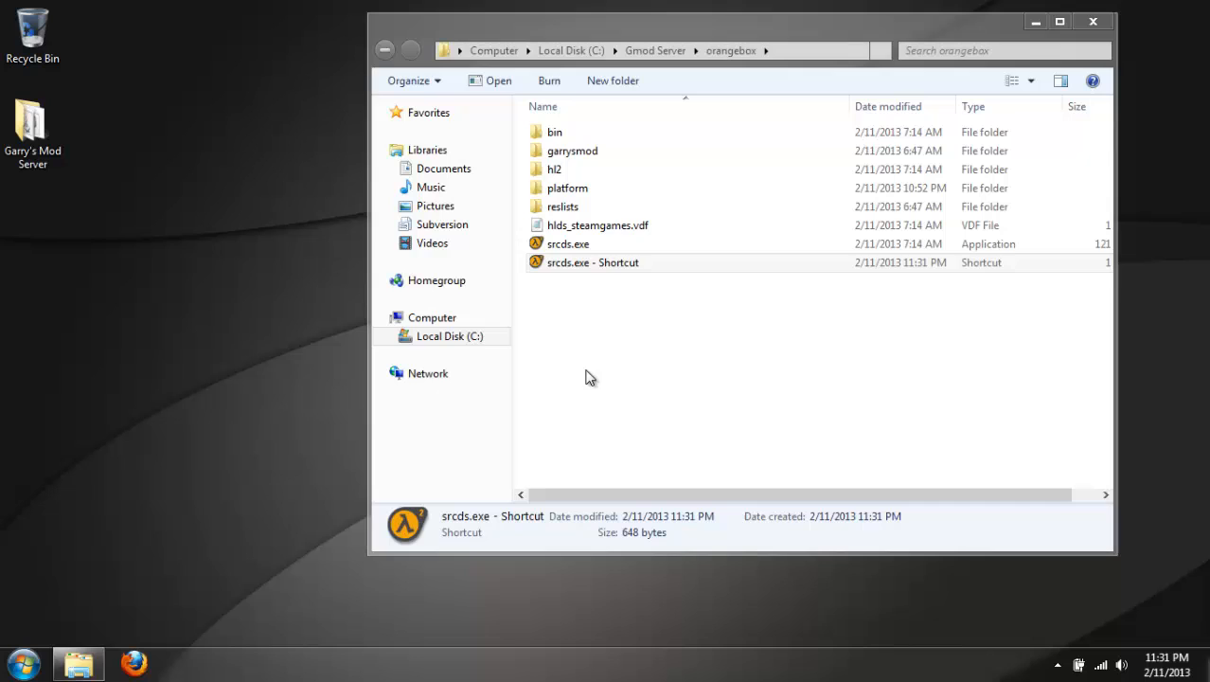
right_click(557, 270)
left_click(594, 631)
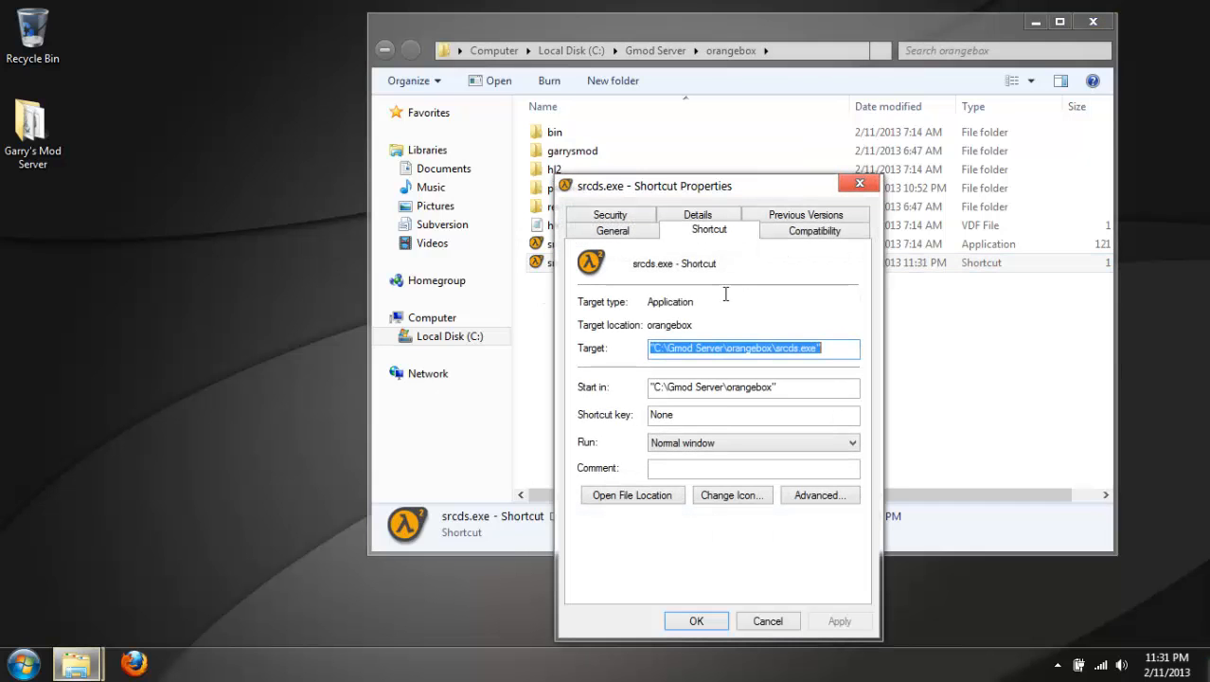
left_click(836, 350)
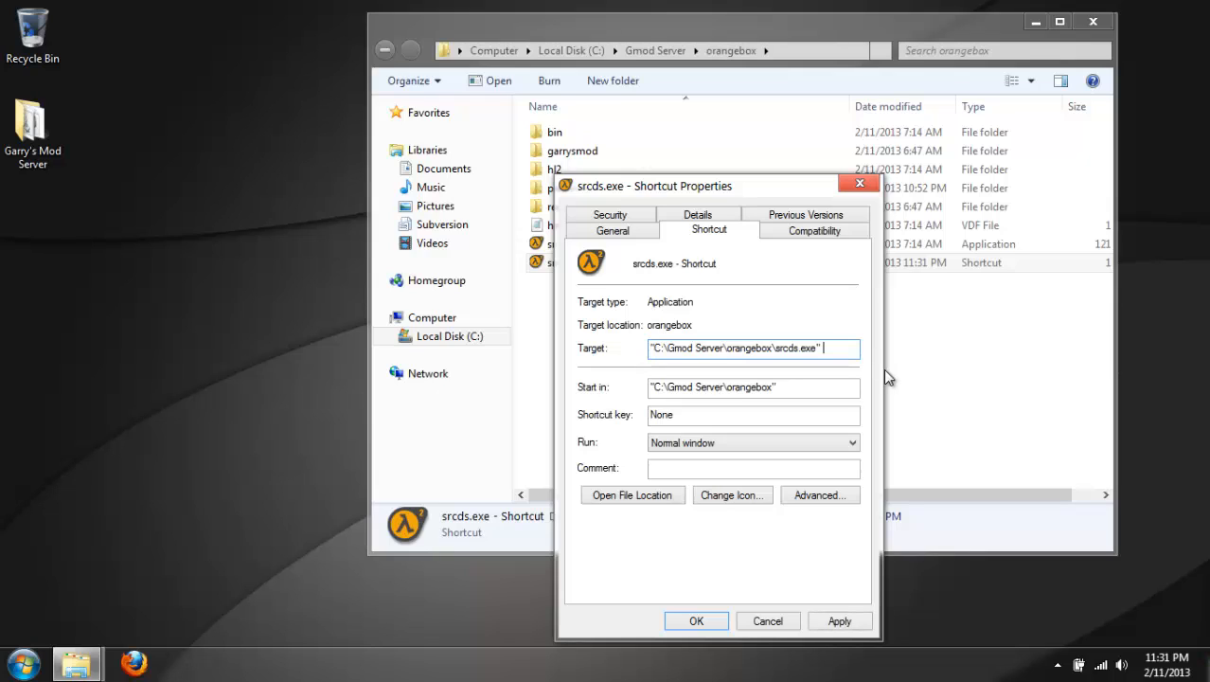
type("-game ga")
type("rrysmod")
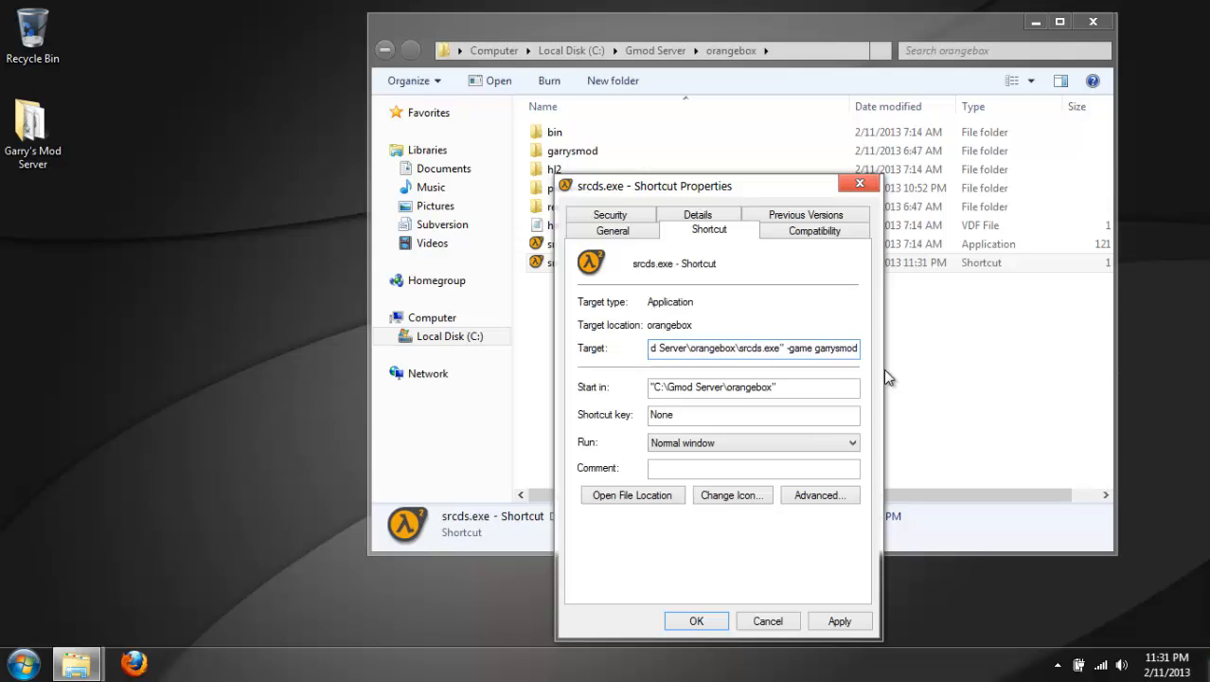
left_click(840, 620)
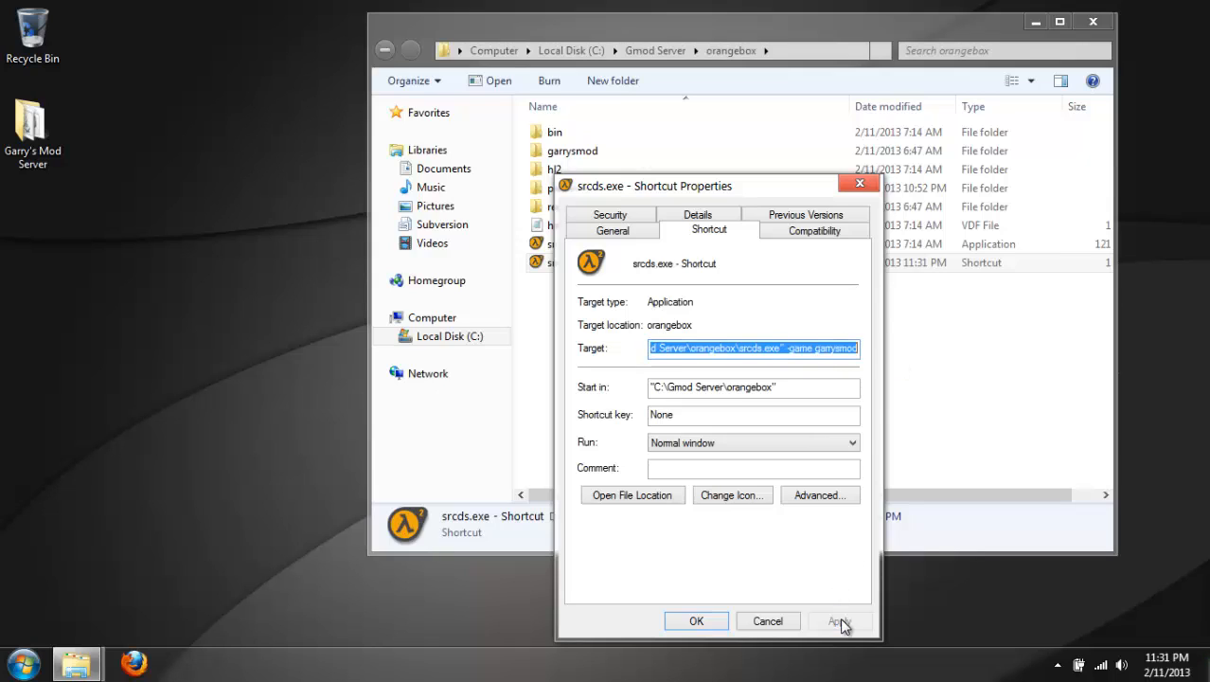
left_click(693, 621)
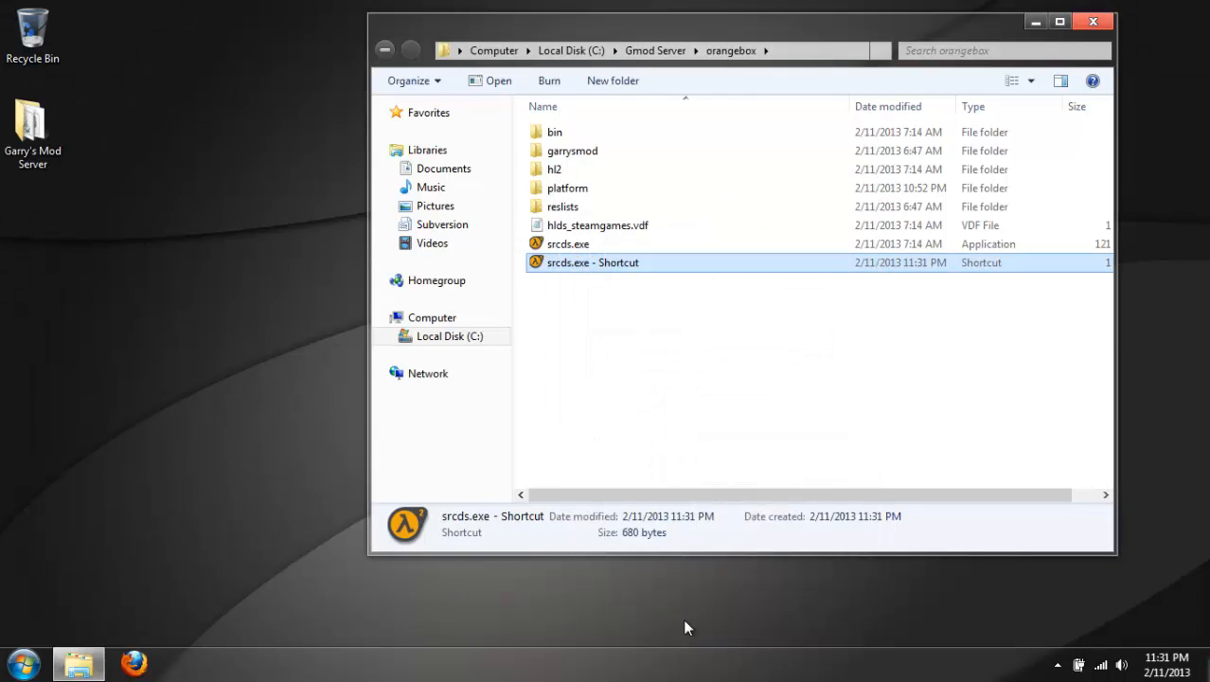
left_click(1091, 23)
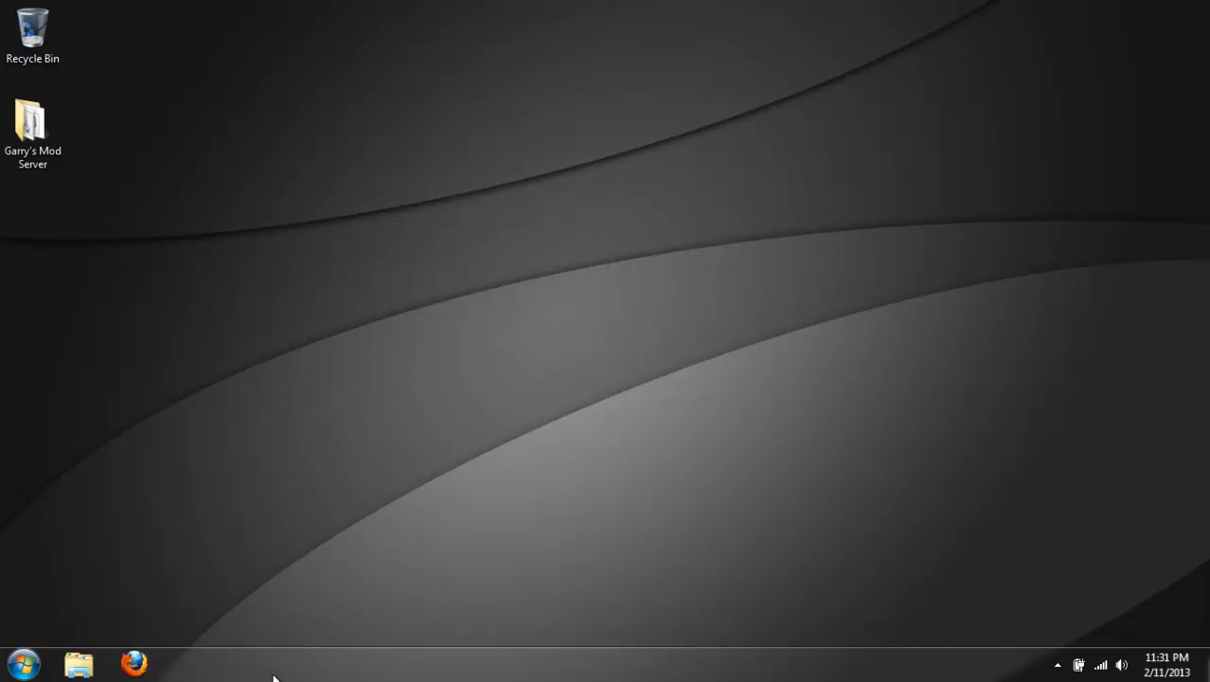
Switch to Firefox, open the router configuration page at 192.168.0.1, and log in with the saved credentials.
left_click(134, 666)
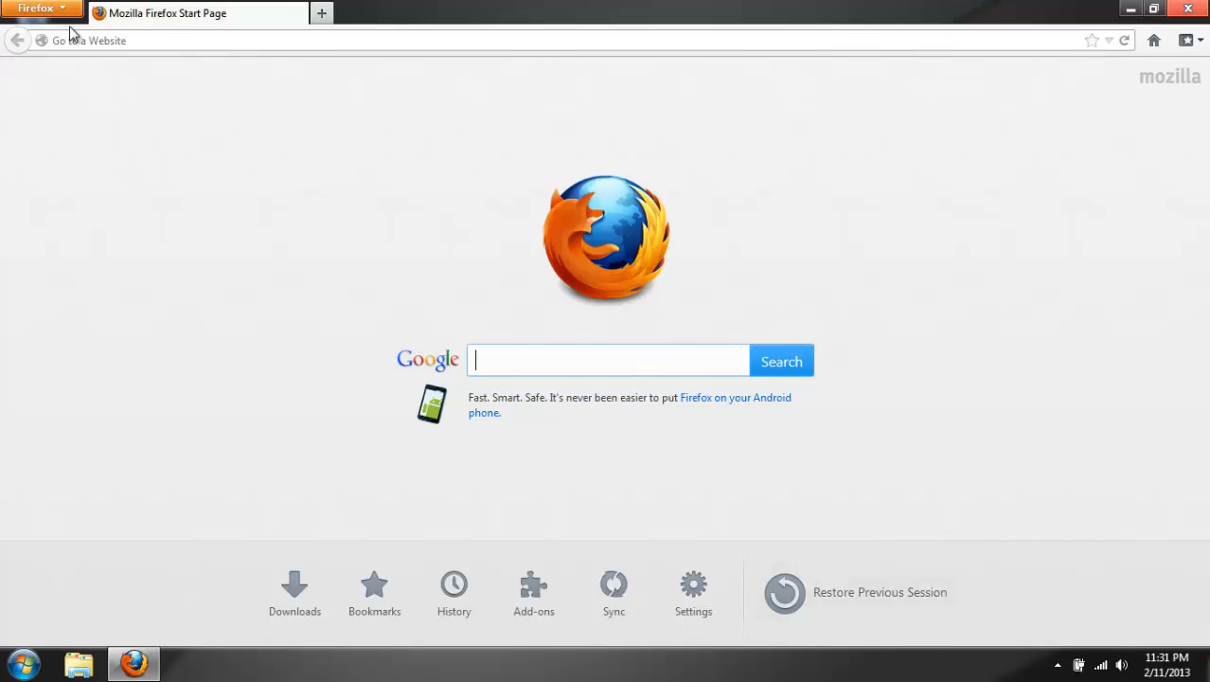
left_click(109, 47)
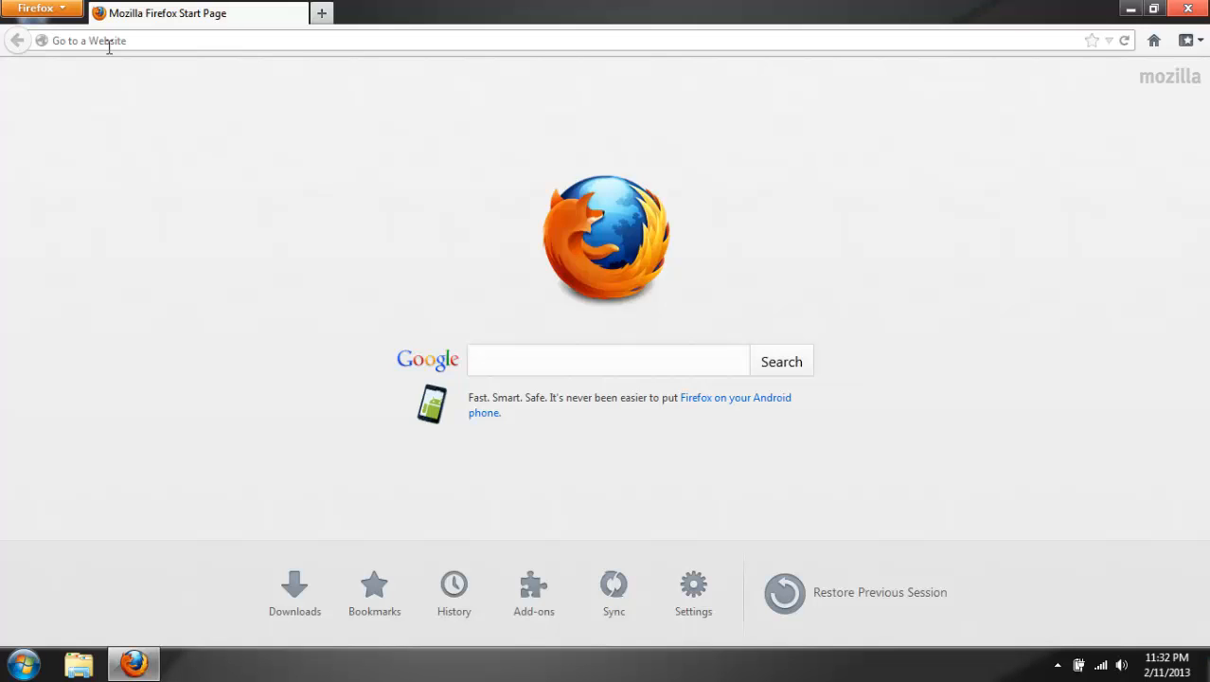
type("1")
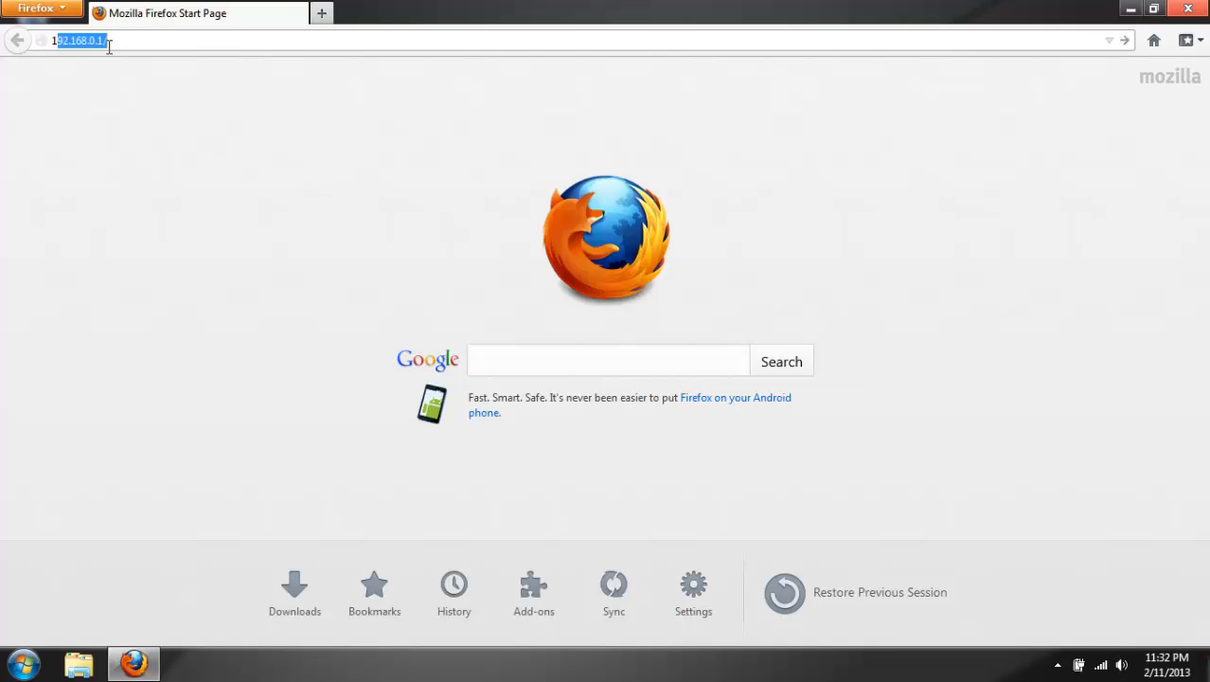
type("92.168.0.1")
key("Return")
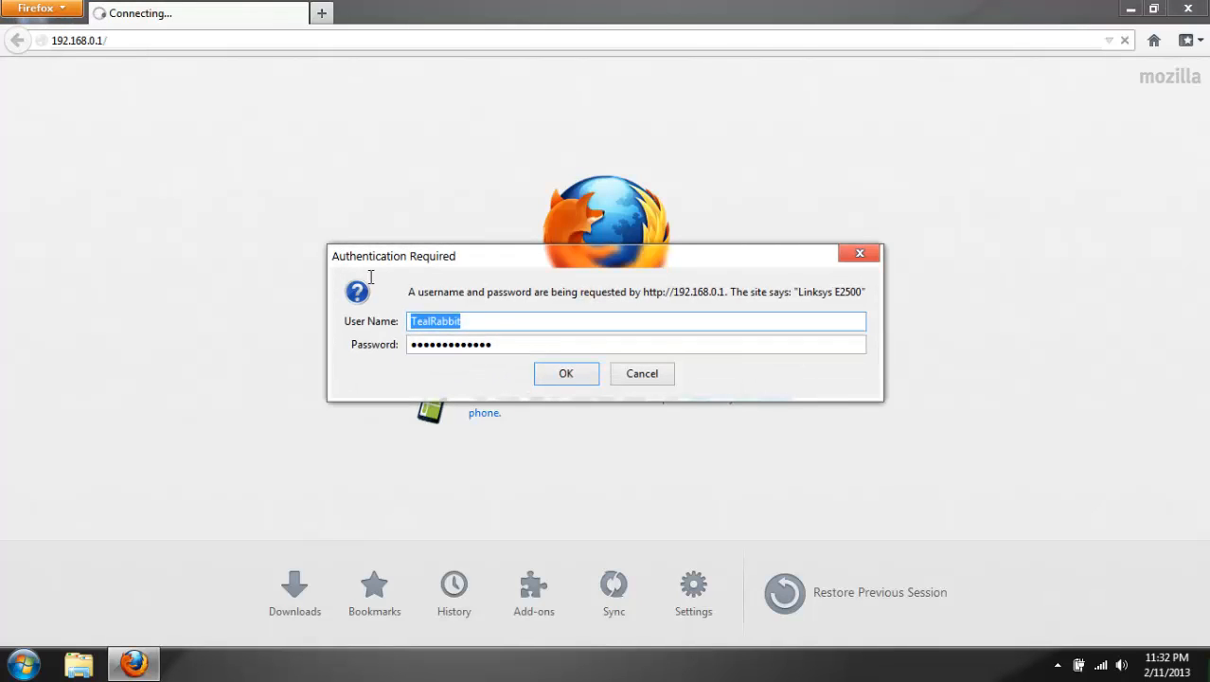
left_click(582, 378)
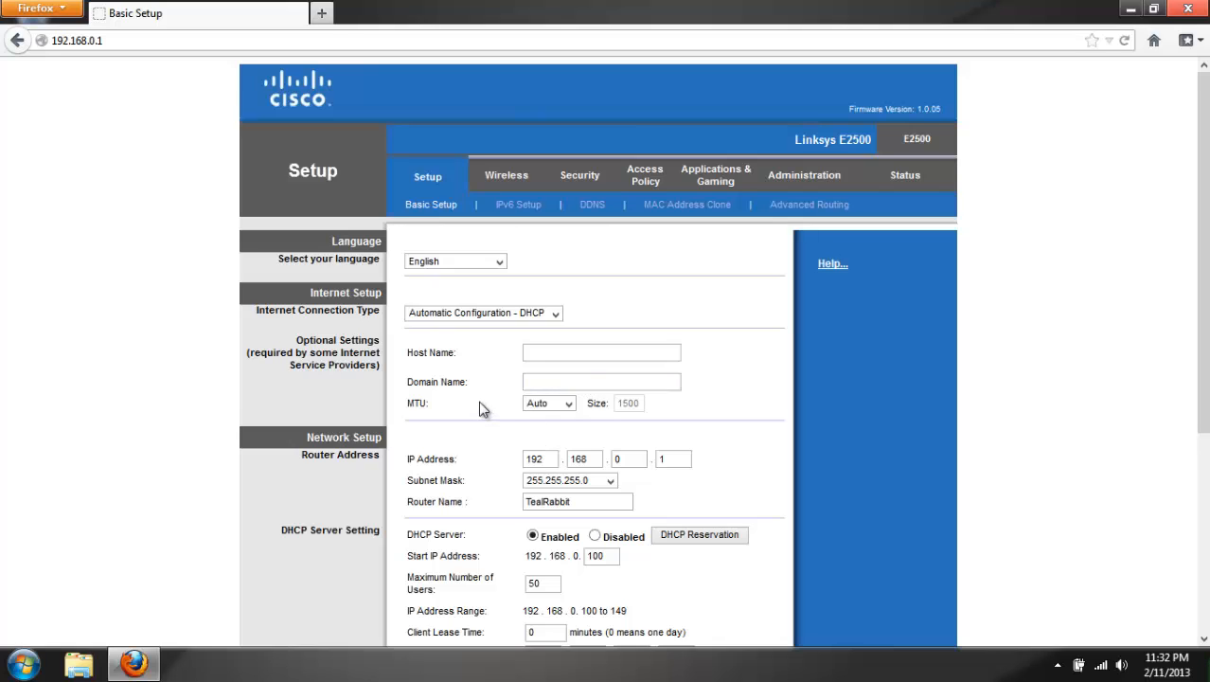
Open the router's single port forwarding settings and examine the Gmod rule's name, ports, protocol and destination IP address.
left_click(727, 178)
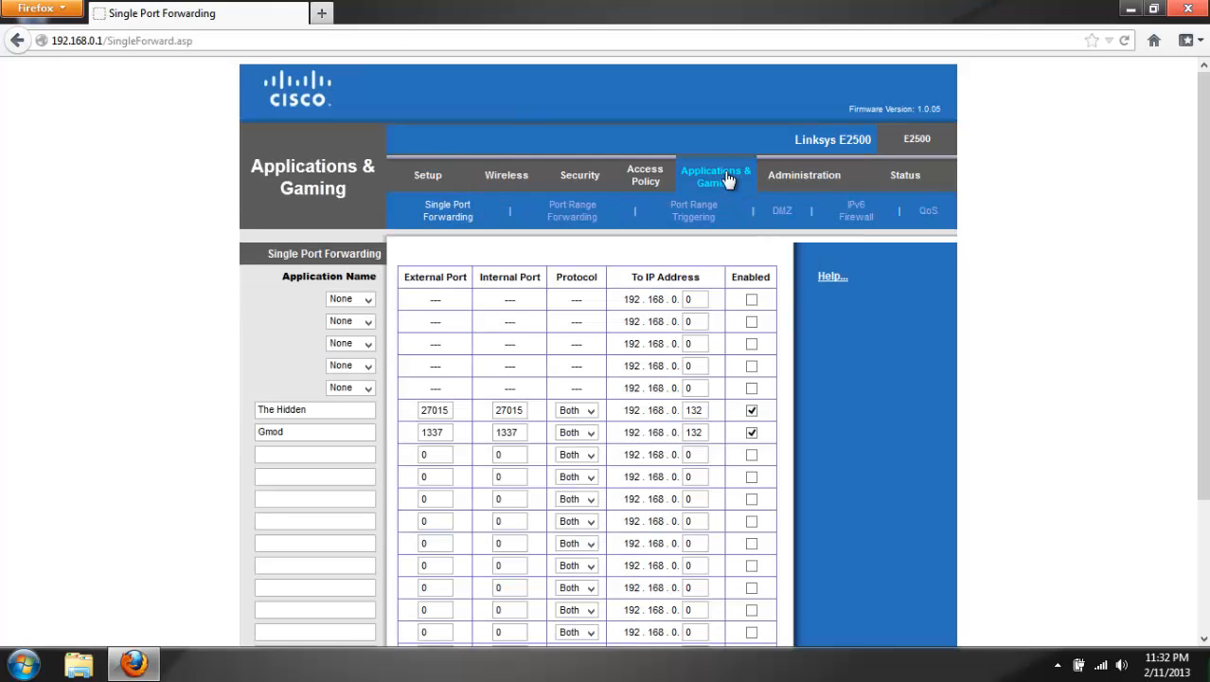
left_click(443, 434)
left_click(352, 432)
left_click_drag(313, 432, 147, 429)
left_click(431, 432)
left_click_drag(494, 433, 411, 434)
left_click(419, 436)
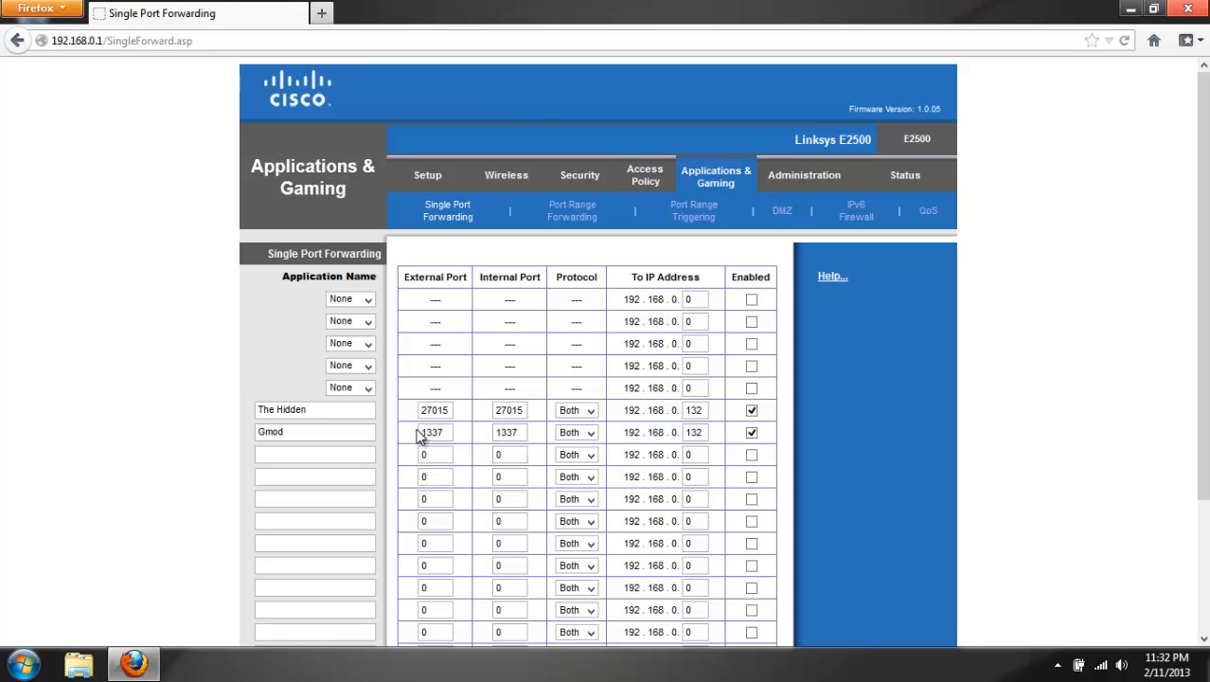
left_click(580, 433)
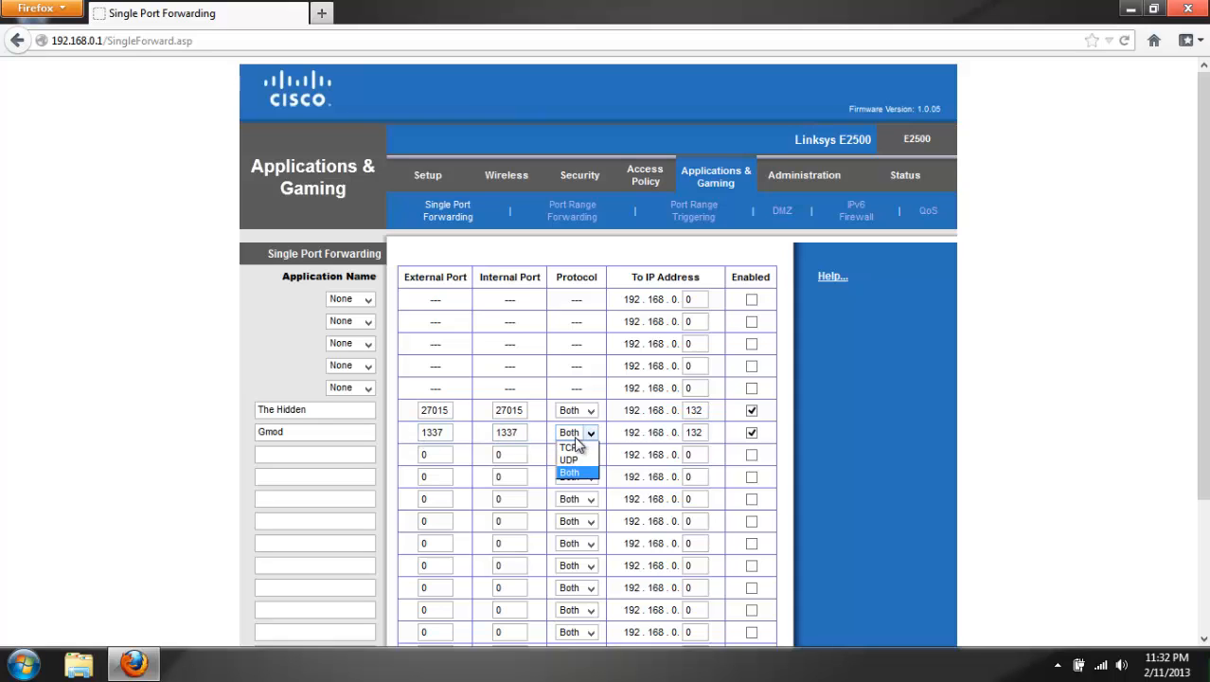
left_click(575, 436)
left_click(687, 434)
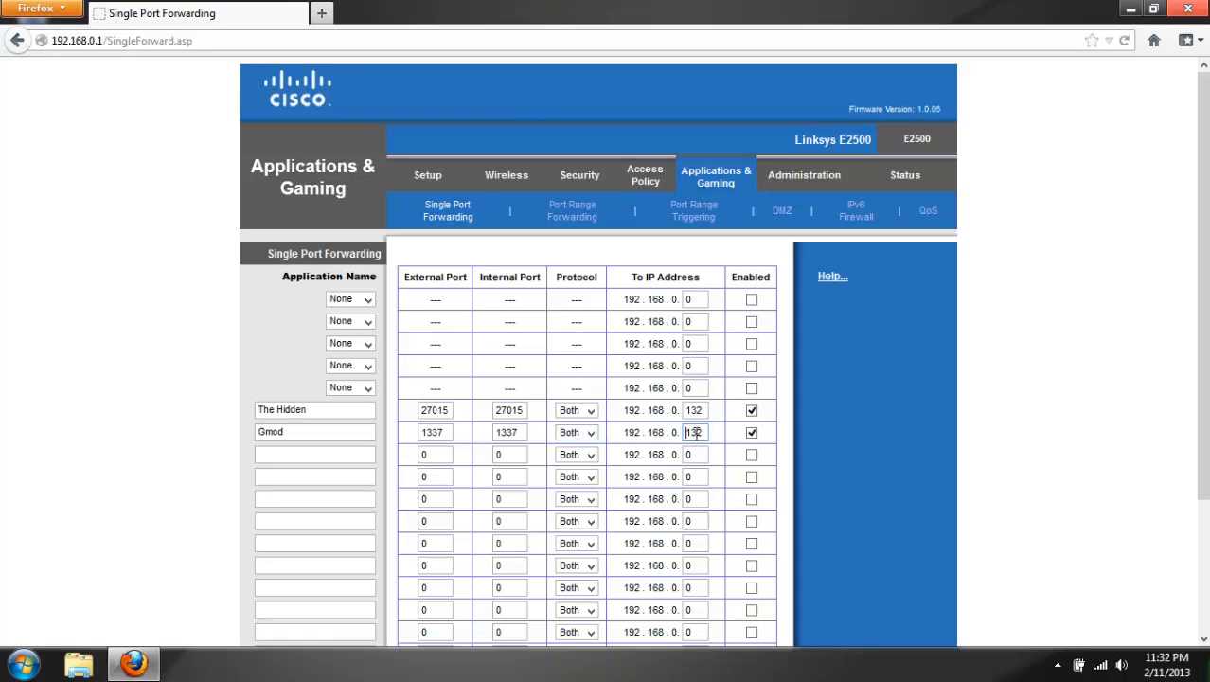
mouse_move(697, 434)
left_mouse_down()
mouse_move(717, 432)
mouse_move(680, 434)
mouse_move(704, 432)
left_mouse_up()
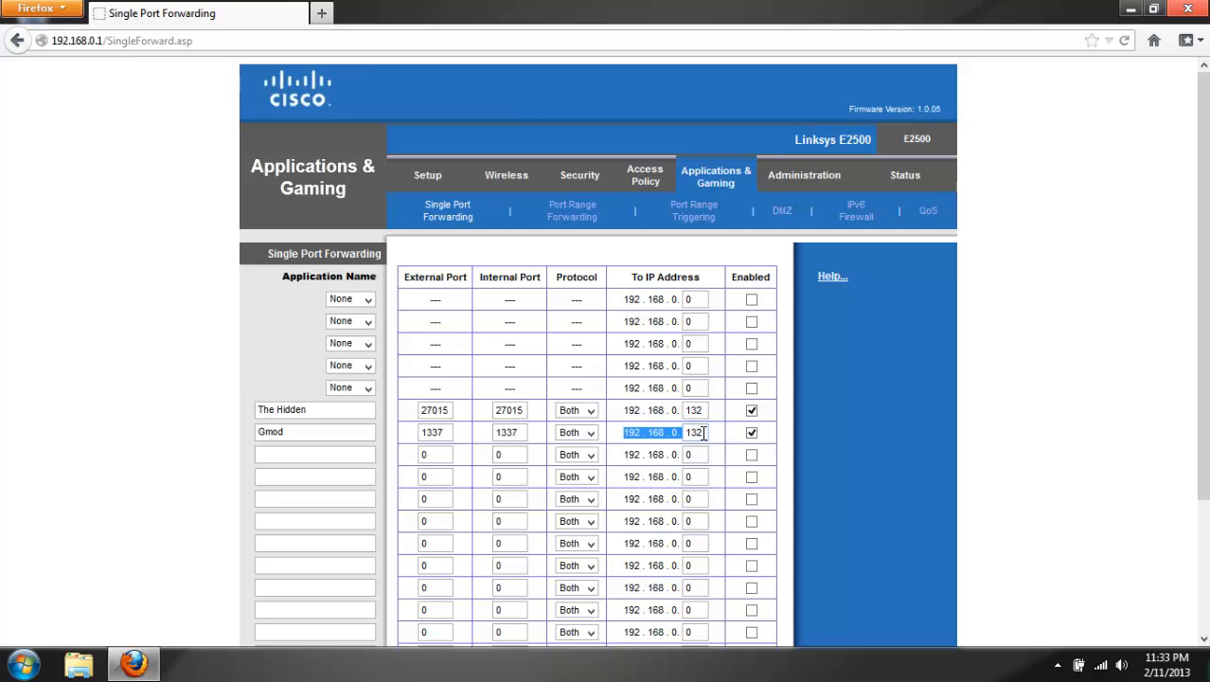
left_click(636, 432)
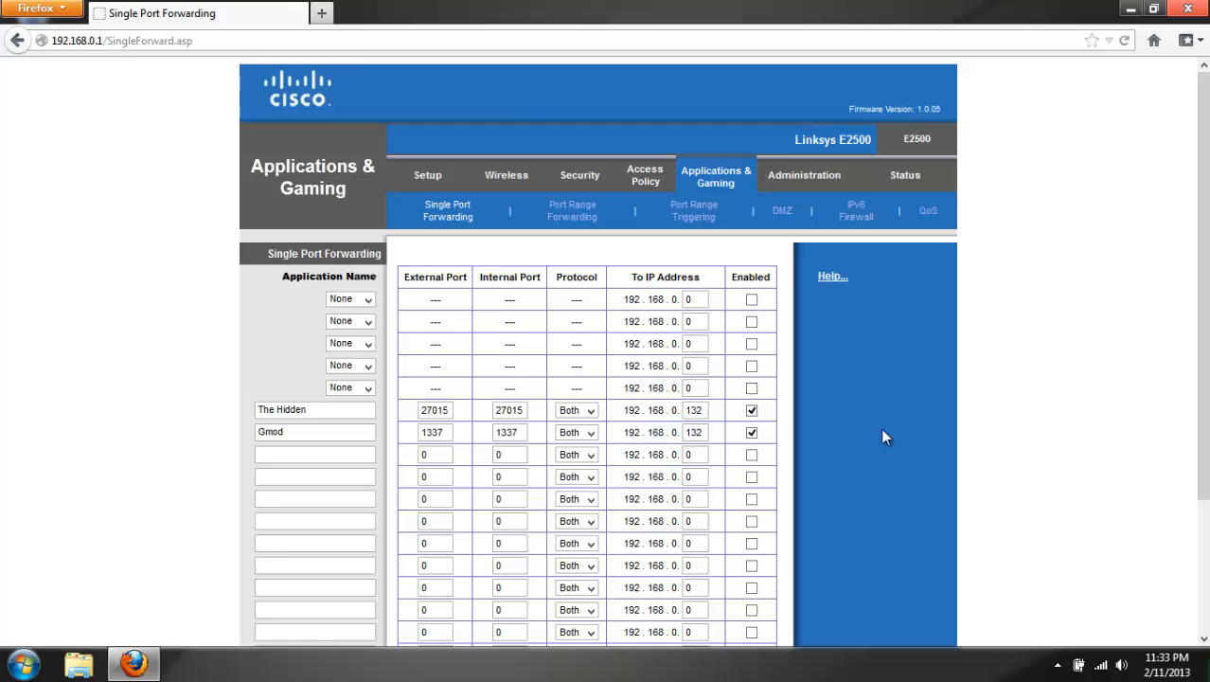
Run ipconfig in a Command Prompt, check the wireless adapter's IPv4 address, and close the prompt.
left_click(23, 667)
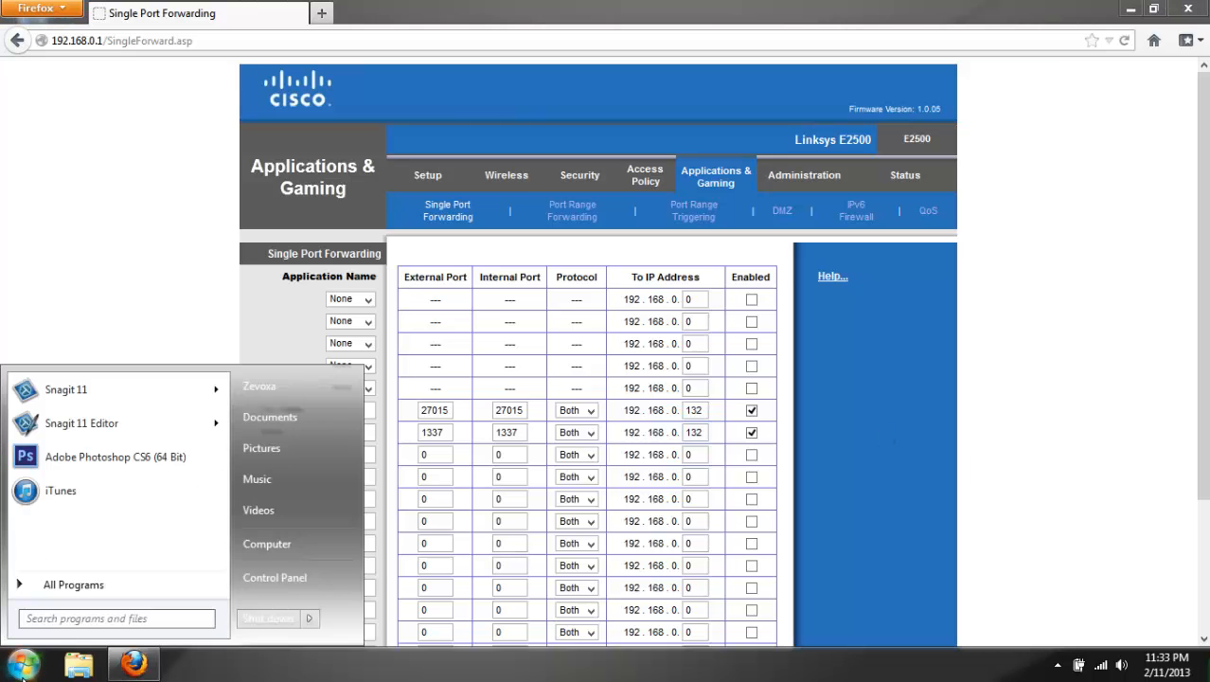
type("cmd")
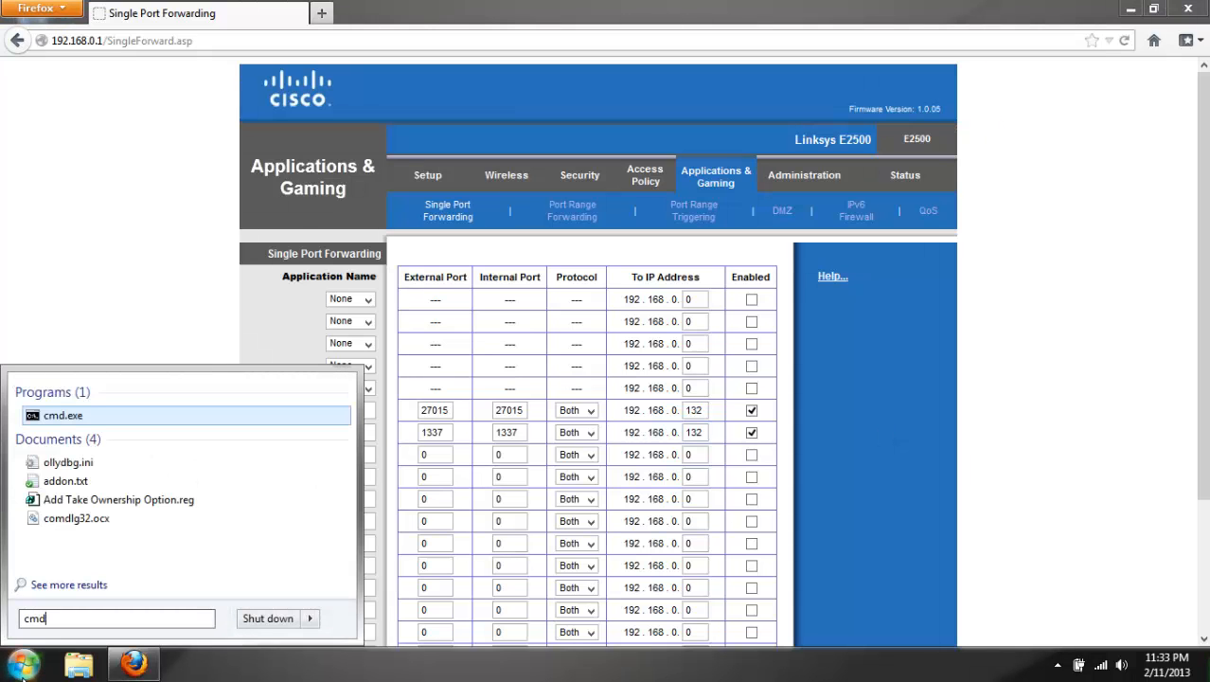
key("Return")
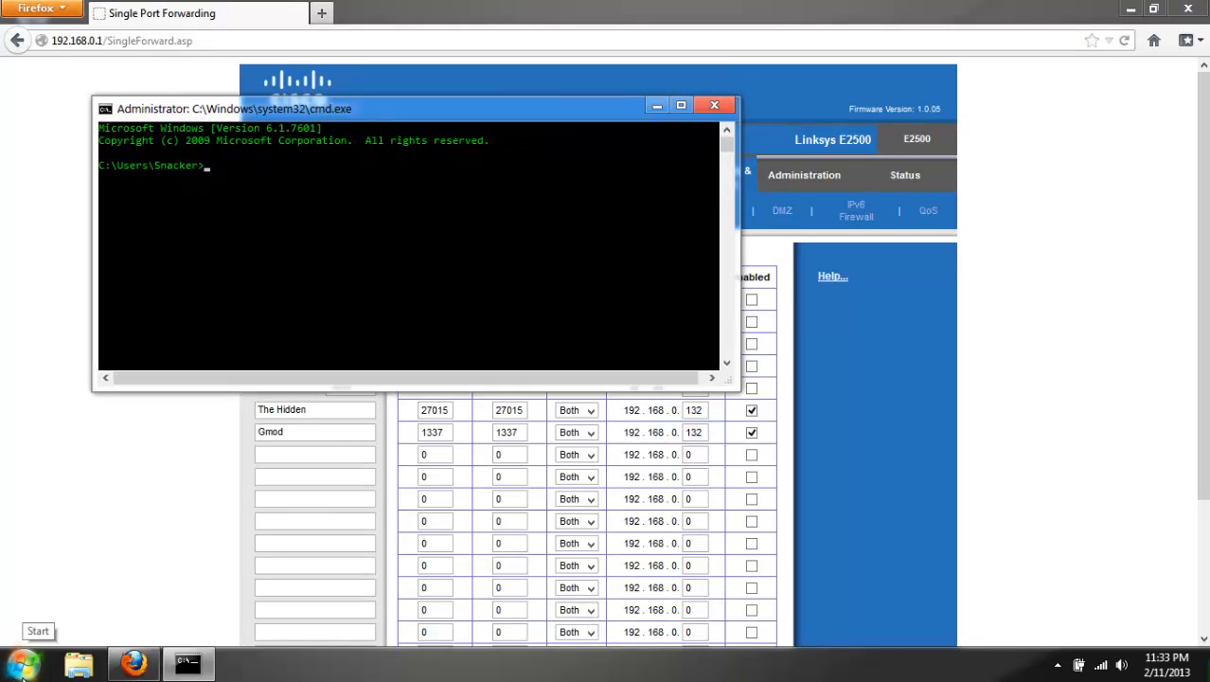
type("ipconfig")
key("Return")
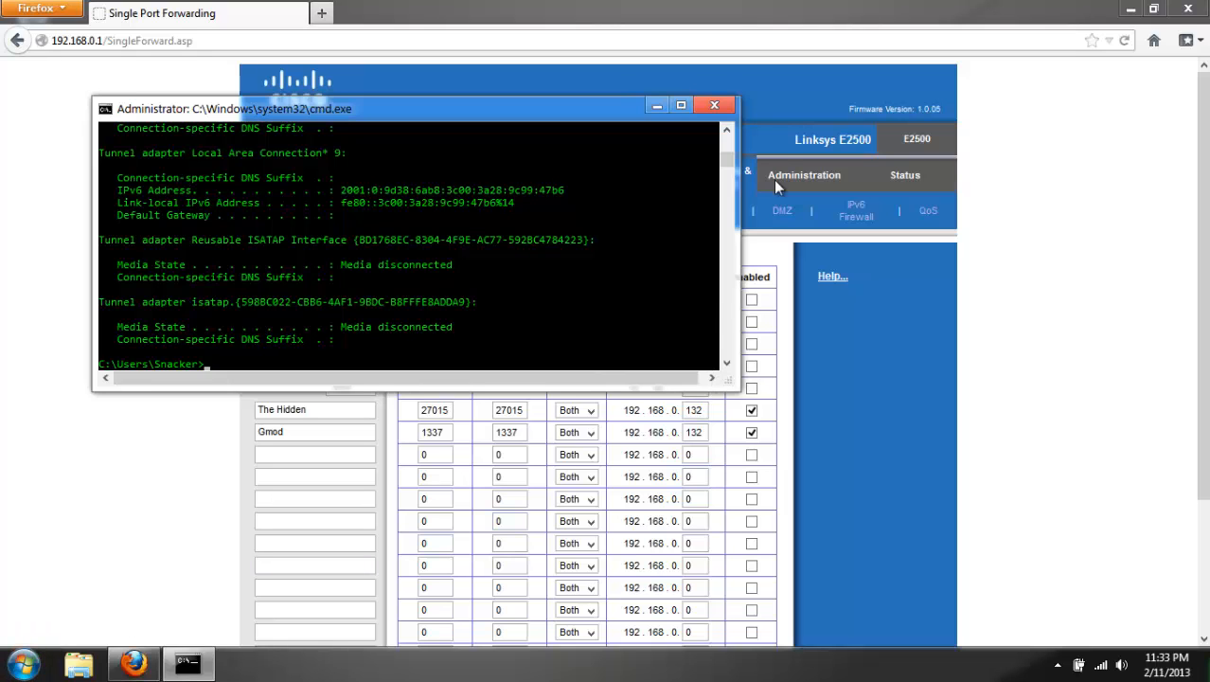
left_click_drag(730, 166, 723, 132)
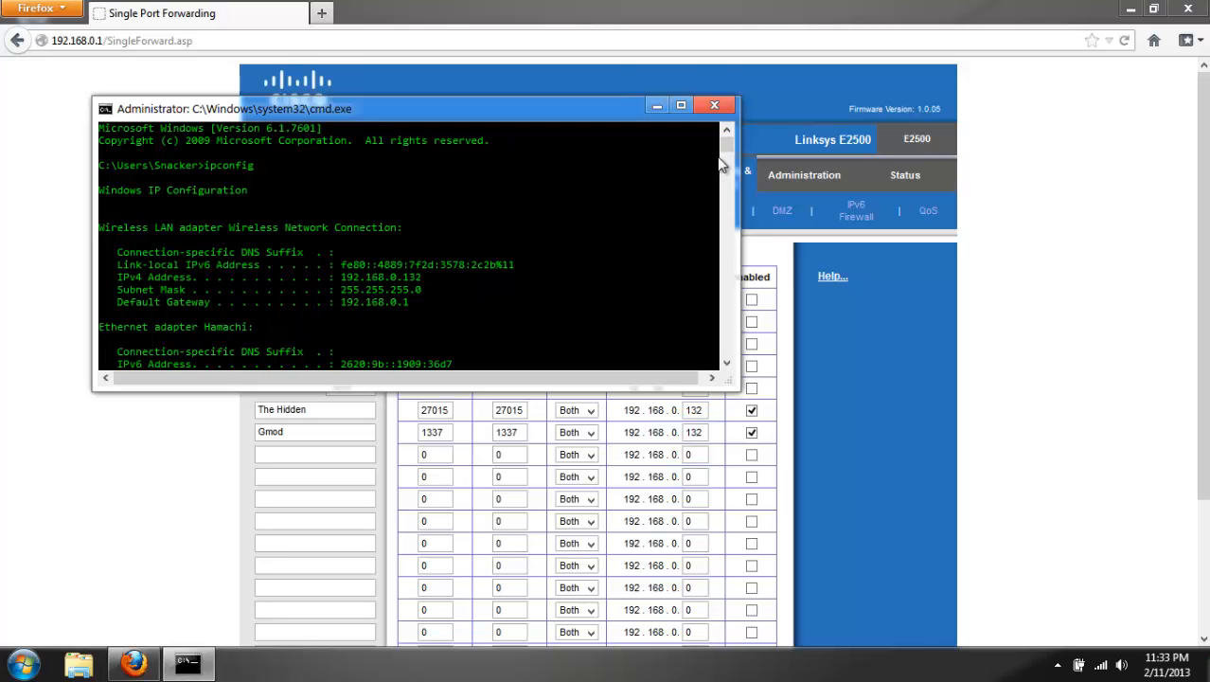
left_click(717, 102)
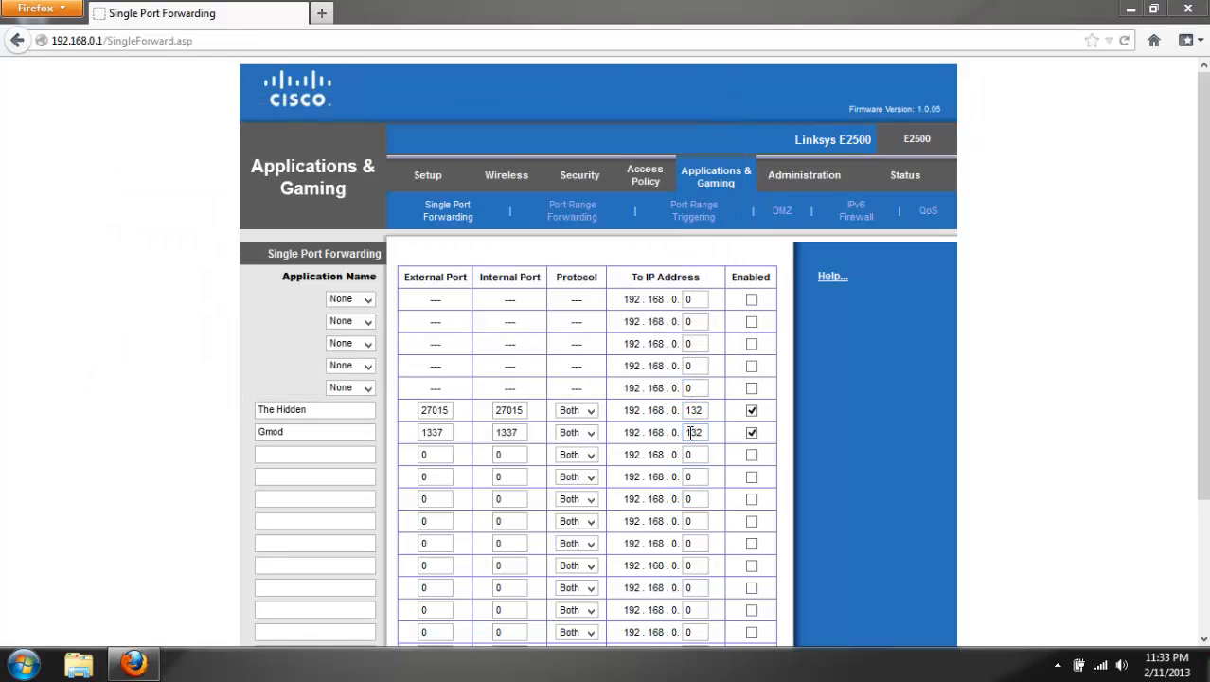
Check the Gmod rule's destination IP address and the save option on the forwarding page, and close Firefox.
left_click_drag(691, 432, 730, 433)
scroll(559, 532, "down", 3)
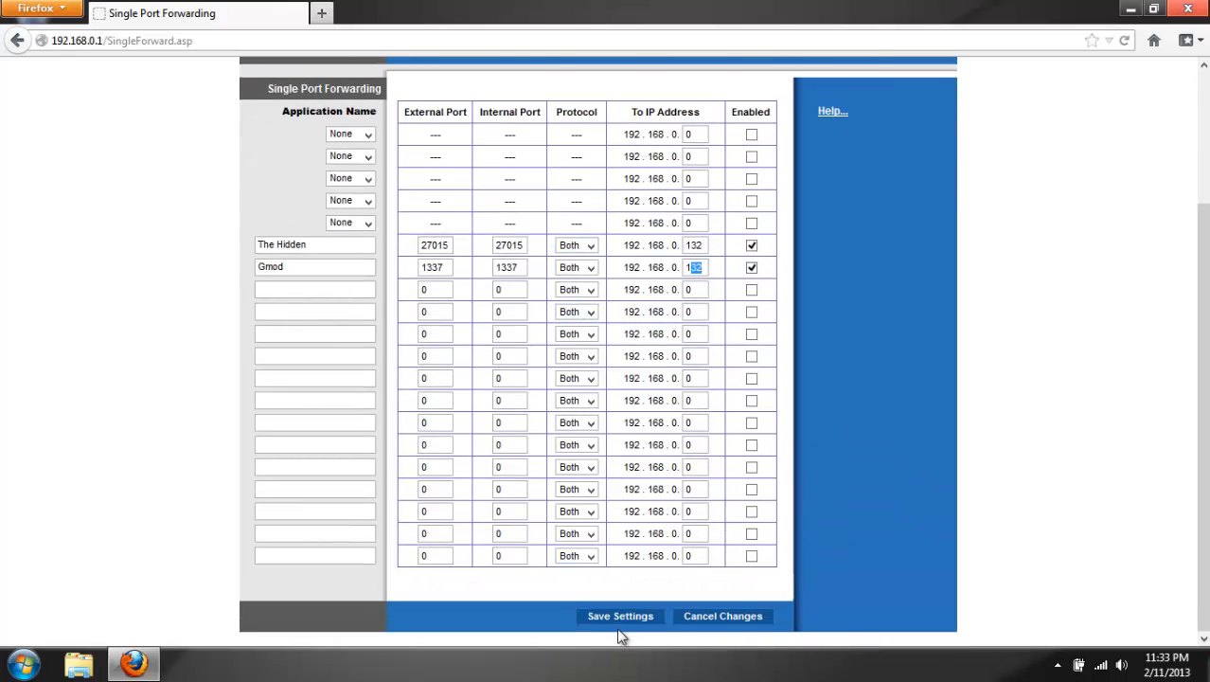
left_click(1134, 333)
left_click(1189, 8)
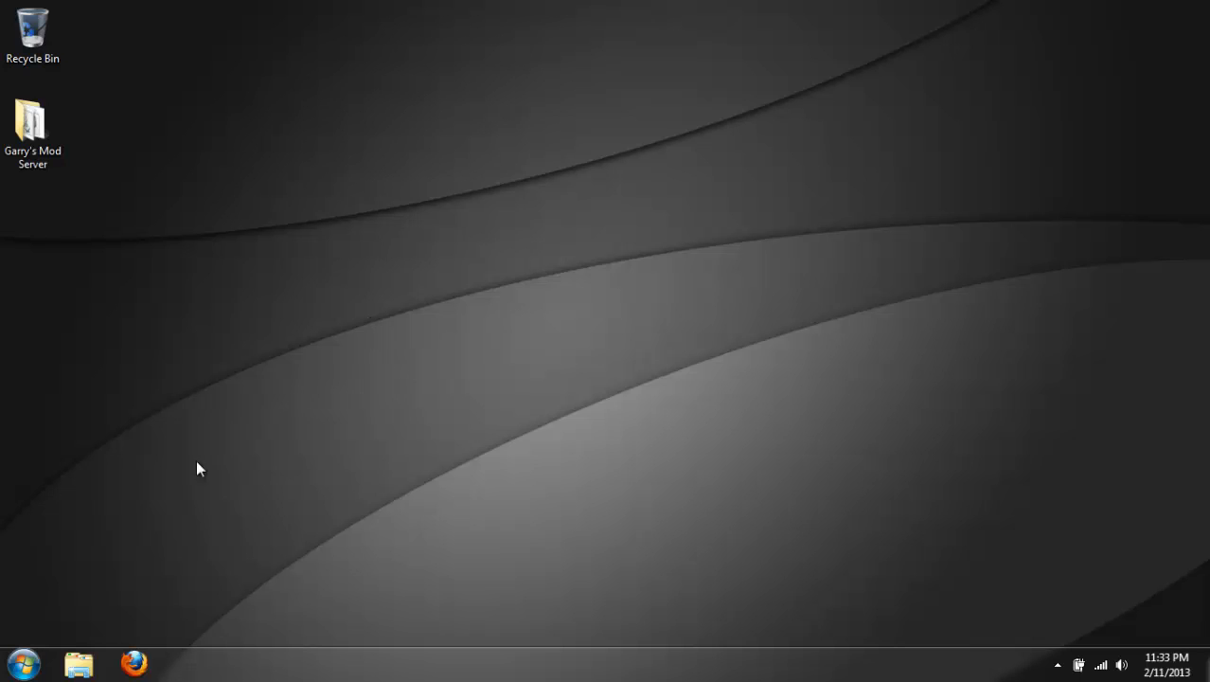
Open the orangebox folder inside C:\Gmod Server and try launching the srcds.exe shortcut.
left_click(24, 663)
left_click(264, 553)
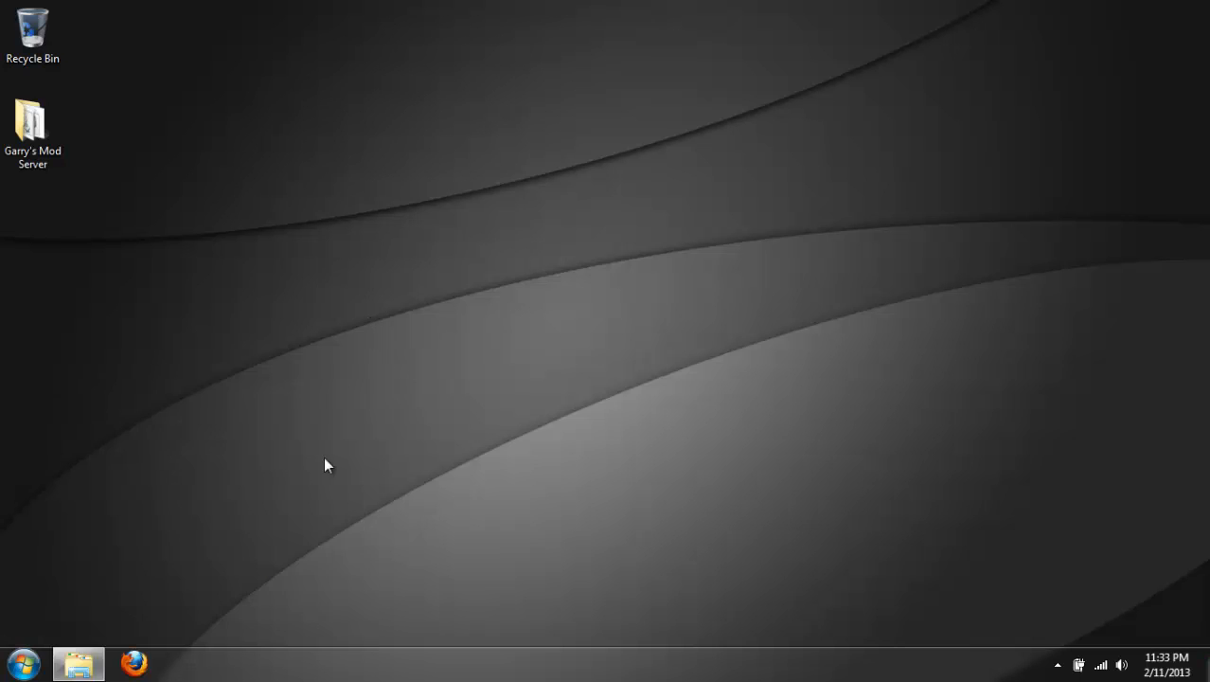
double_click(462, 240)
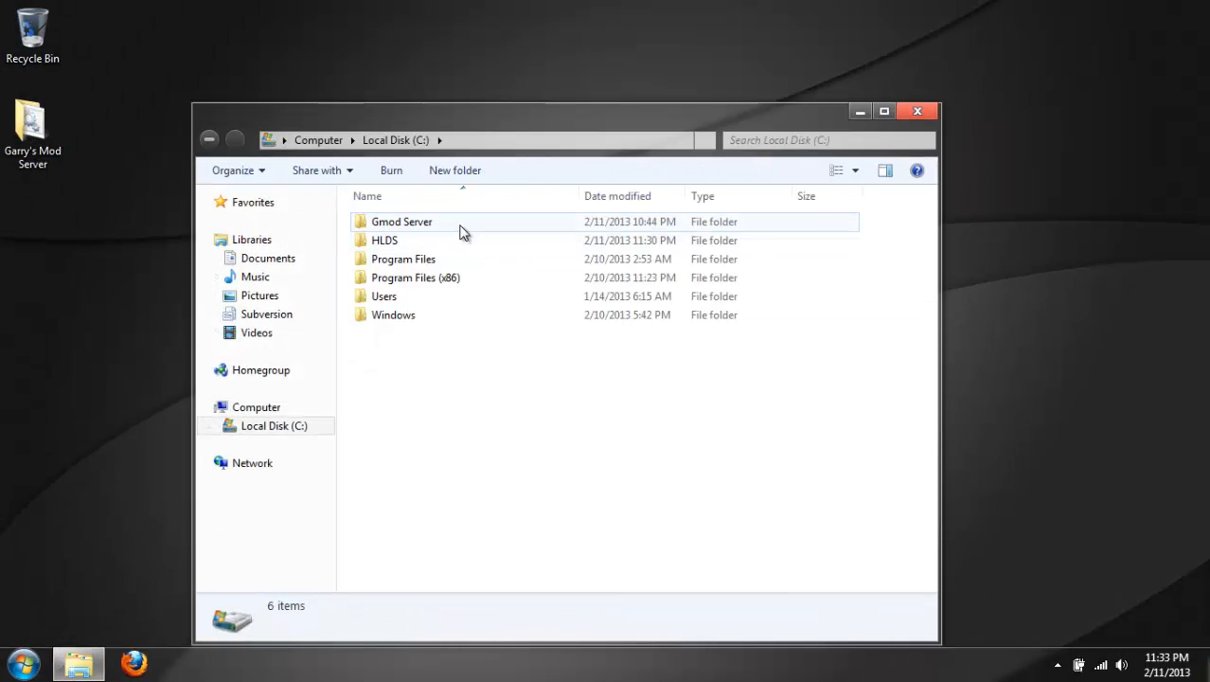
double_click(462, 232)
double_click(432, 248)
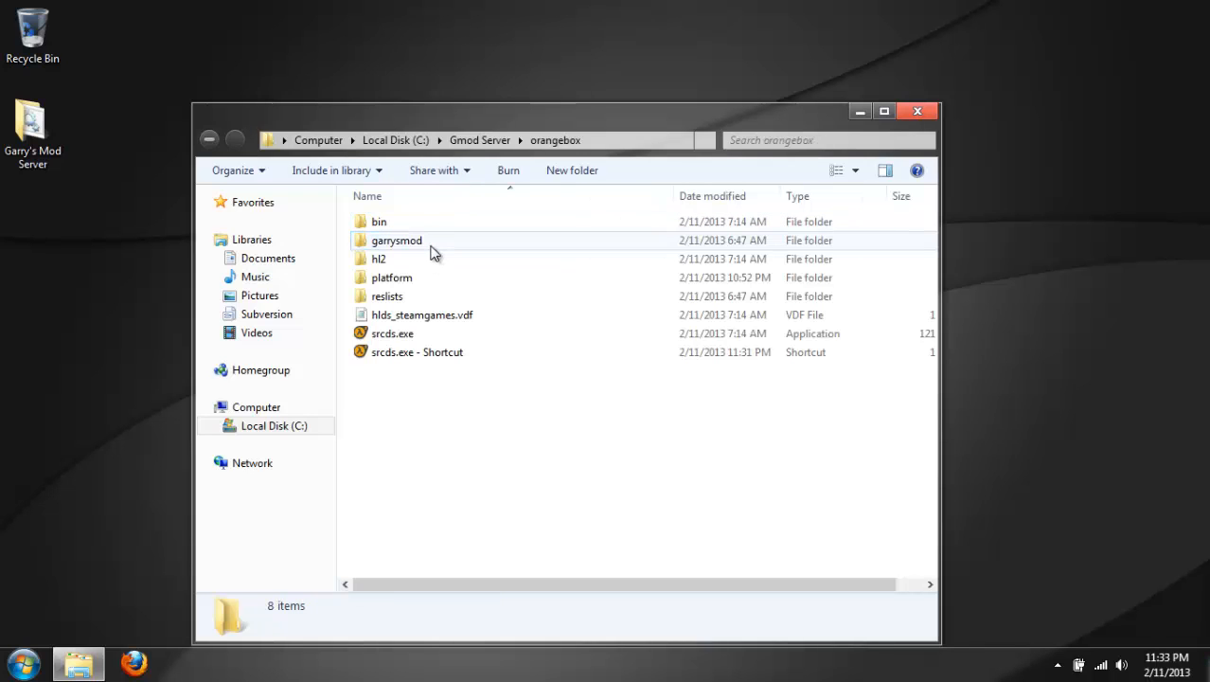
double_click(417, 359)
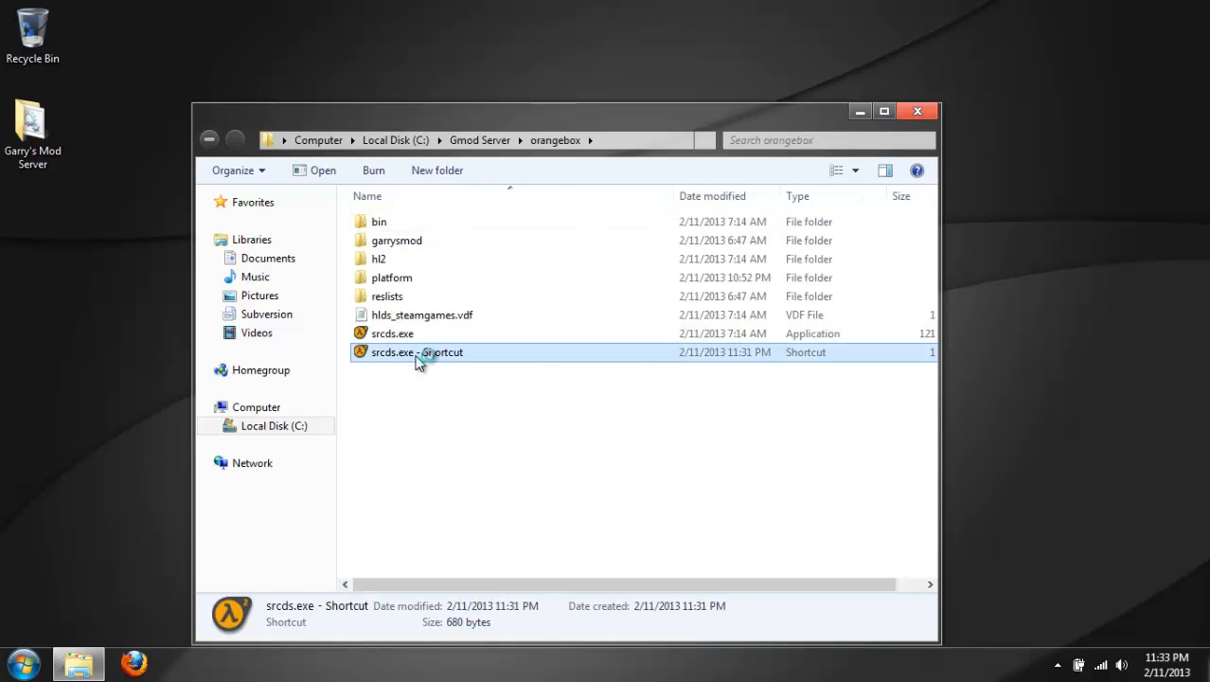
left_click(639, 425)
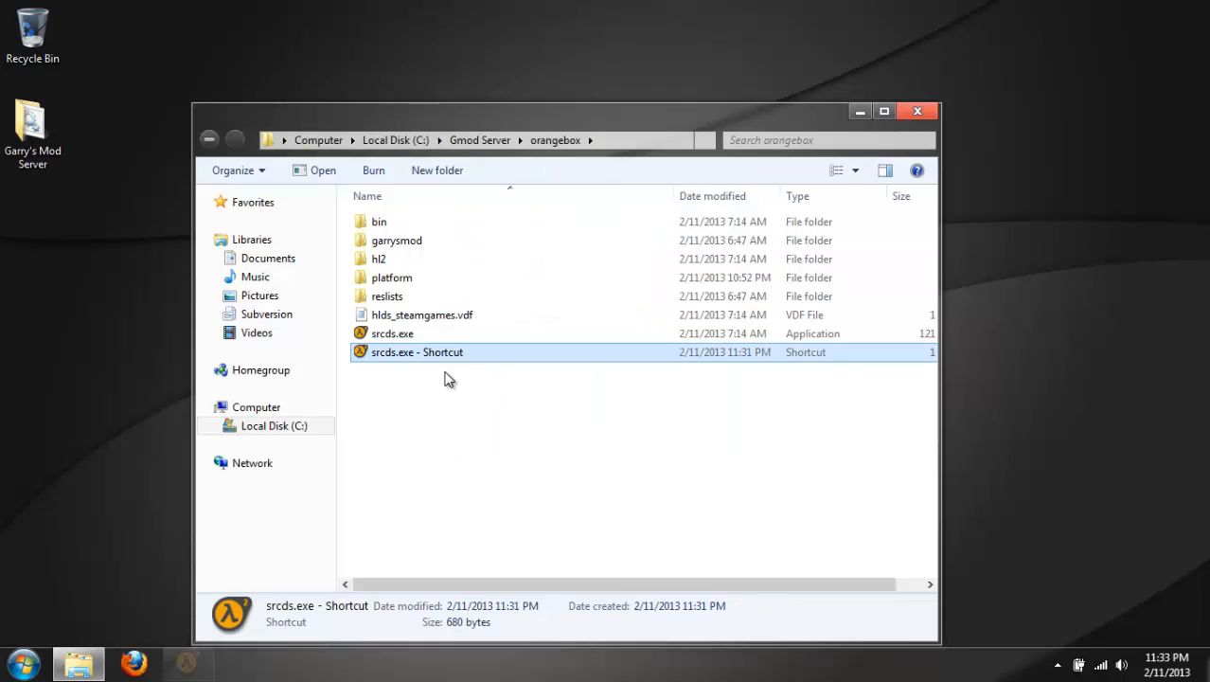
Rename the srcds.exe shortcut as Garry's Mod Server.
left_click(421, 359)
key("Caps_Lock")
type("S")
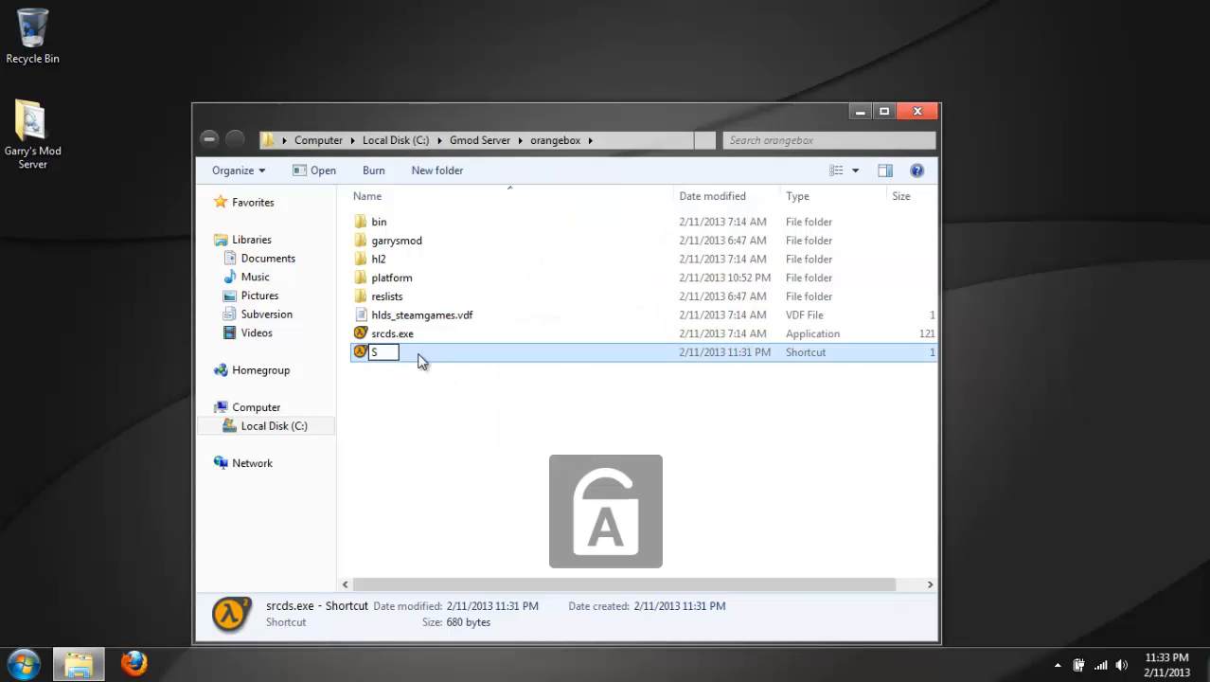
type("ta")
key("BackSpace")
key("BackSpace")
key("Caps_Lock")
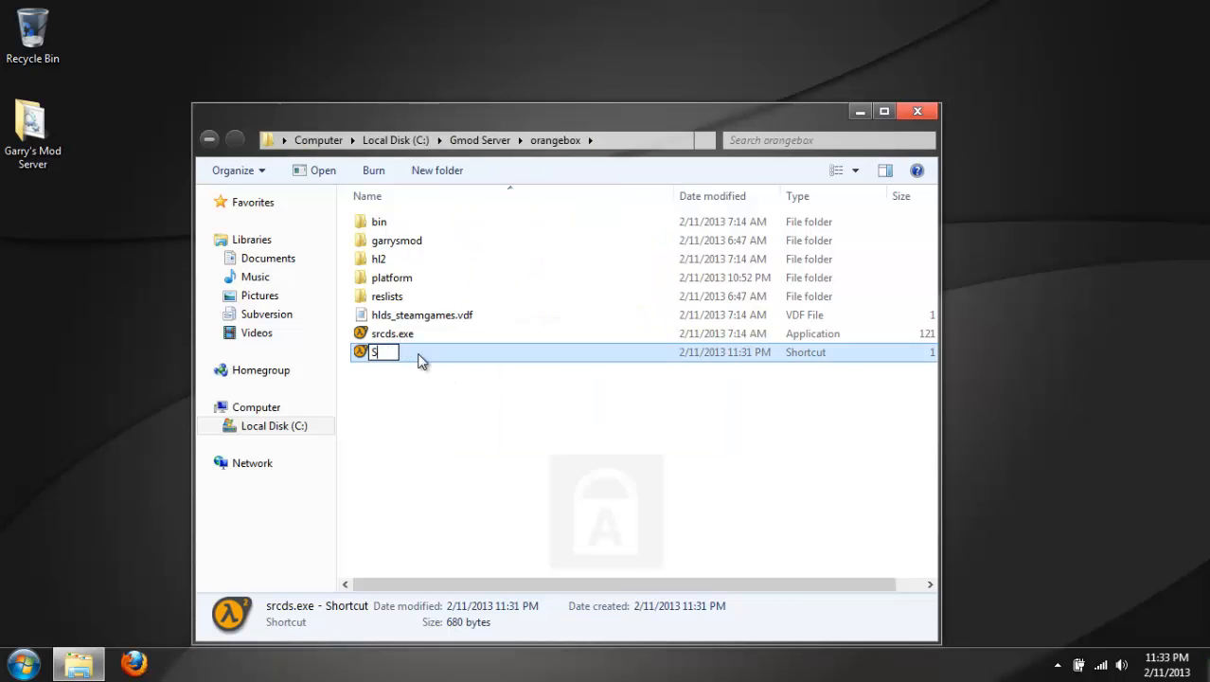
key("BackSpace")
type("Garry's mo")
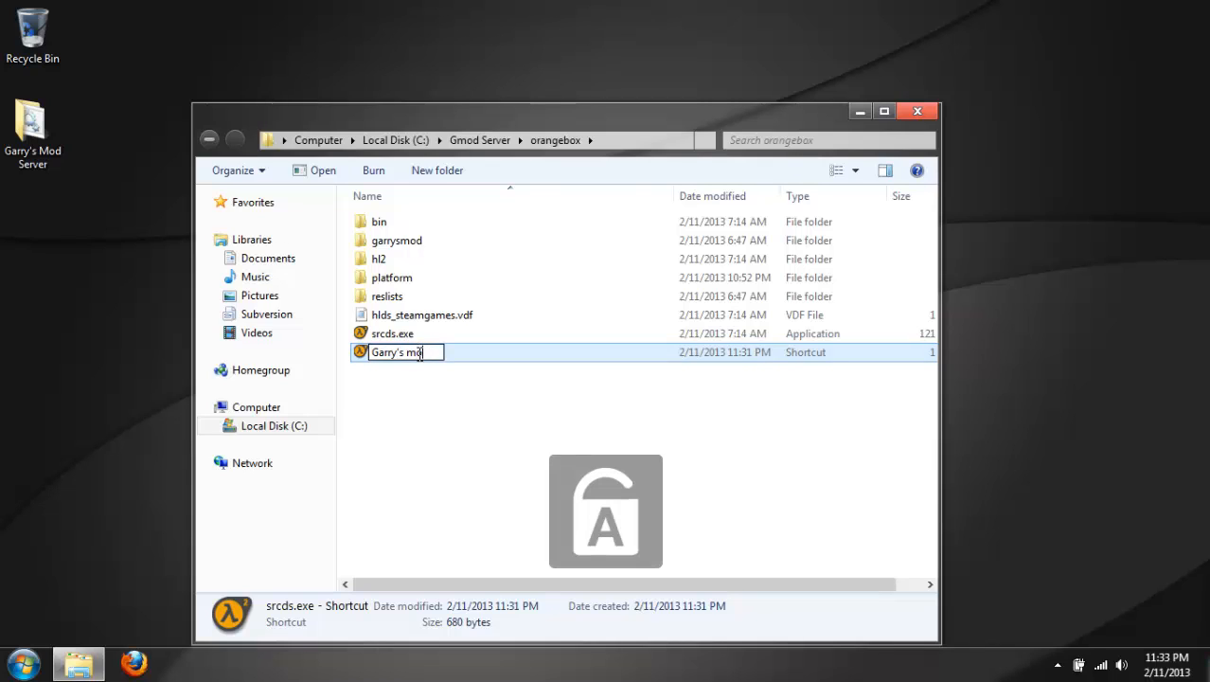
key("BackSpace")
key("BackSpace")
type("Mod")
key("Caps_Lock")
type("WS")
key("Caps_Lock")
key("BackSpace")
key("BackSpace")
key("Caps_Lock")
type("S")
key("Caps_Lock")
type("erver")
key("Return")
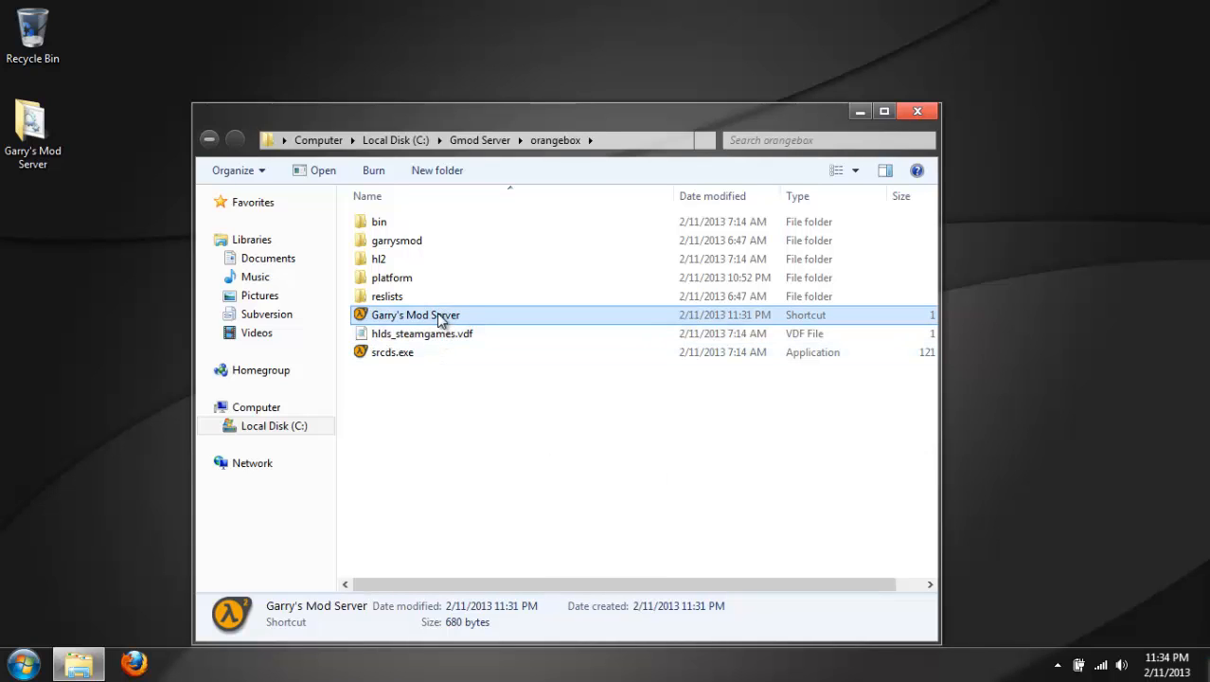
Launch the Garry's Mod Server shortcut and set the server's UDP port to 1337.
double_click(441, 320)
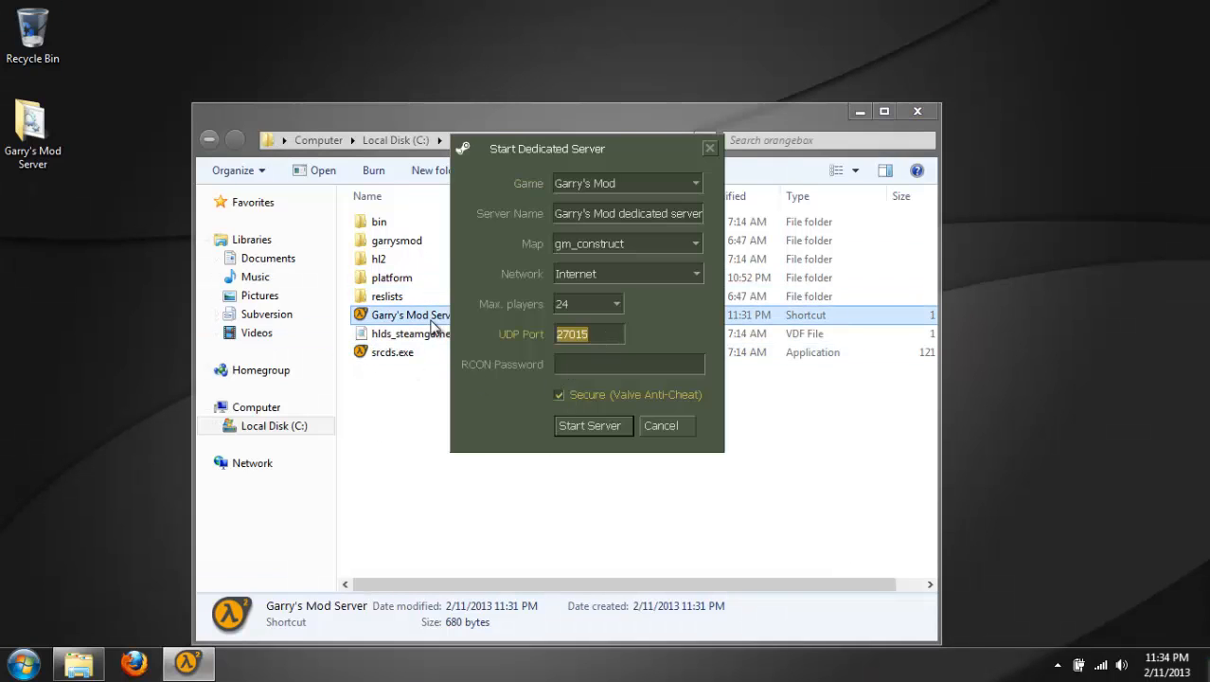
type("1337")
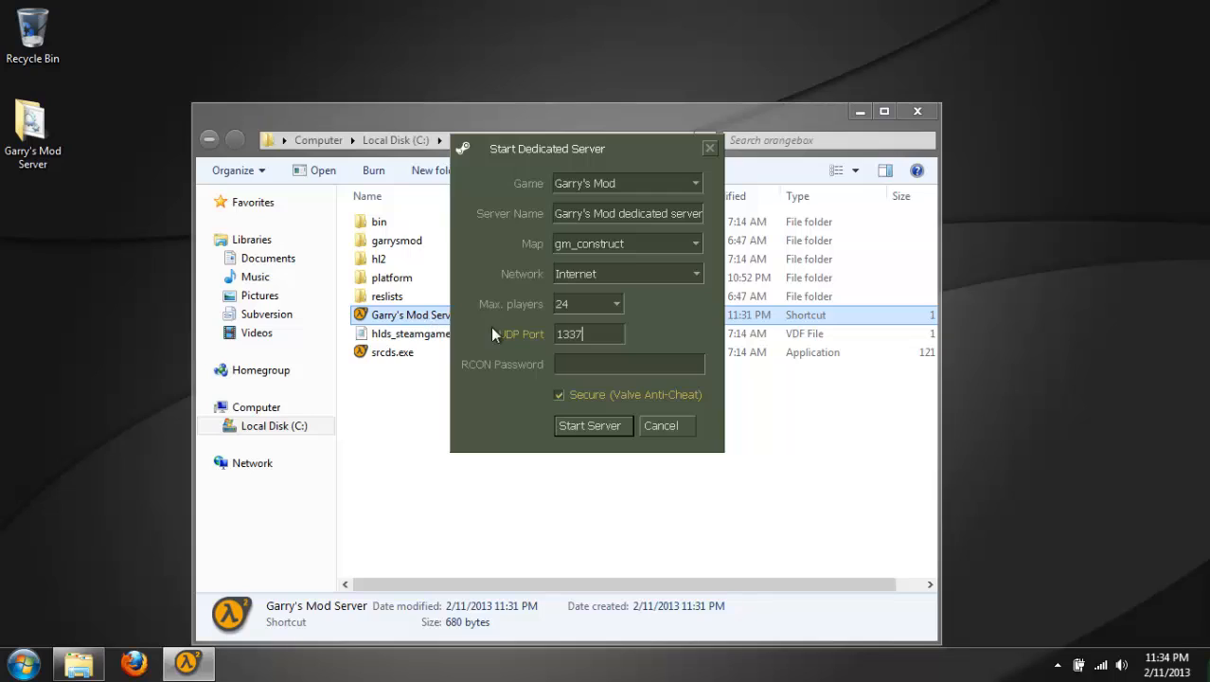
Examine the available maximum player, network and map options for the dedicated server without changing them.
left_click(587, 302)
left_click(587, 302)
left_click(611, 272)
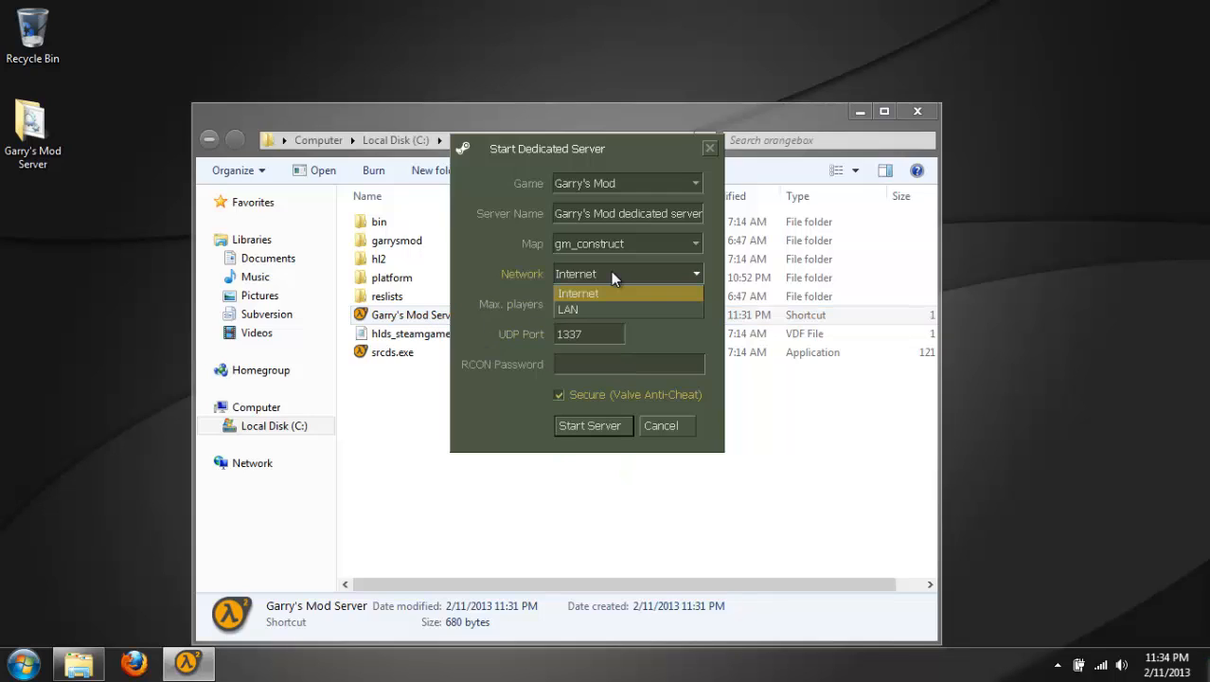
left_click(611, 271)
left_click(629, 241)
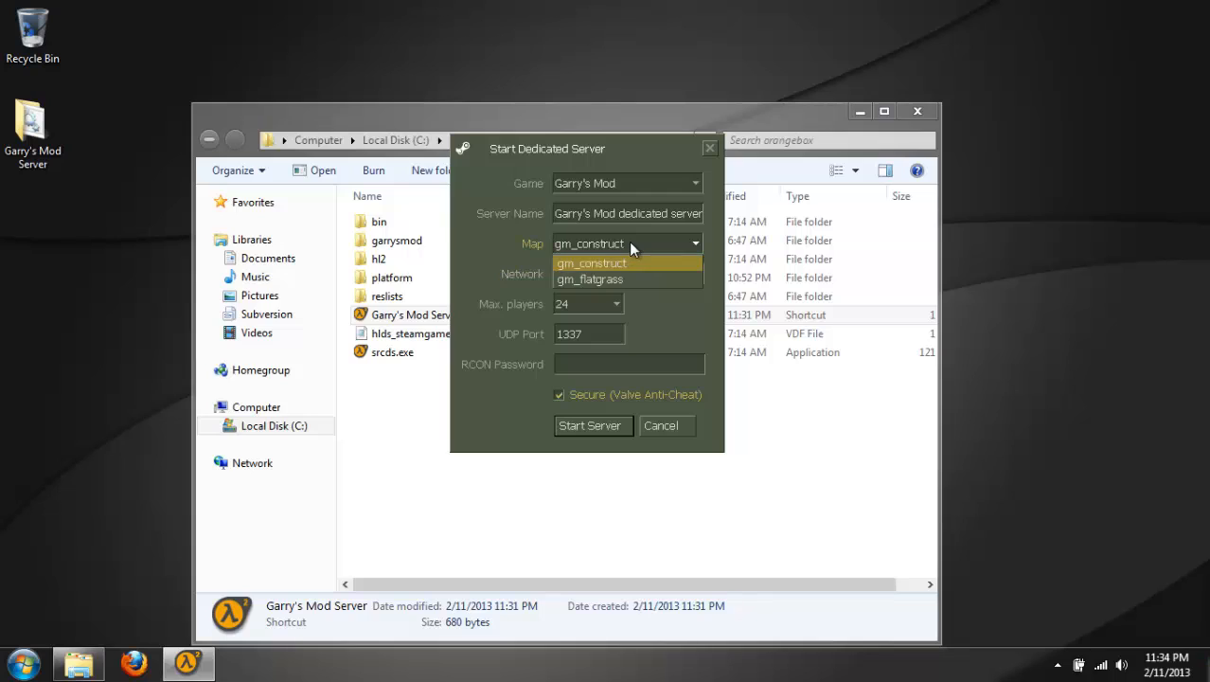
left_click(629, 242)
Set the dedicated server's name to Zevoxa's Tutorials.
triple_click(644, 213)
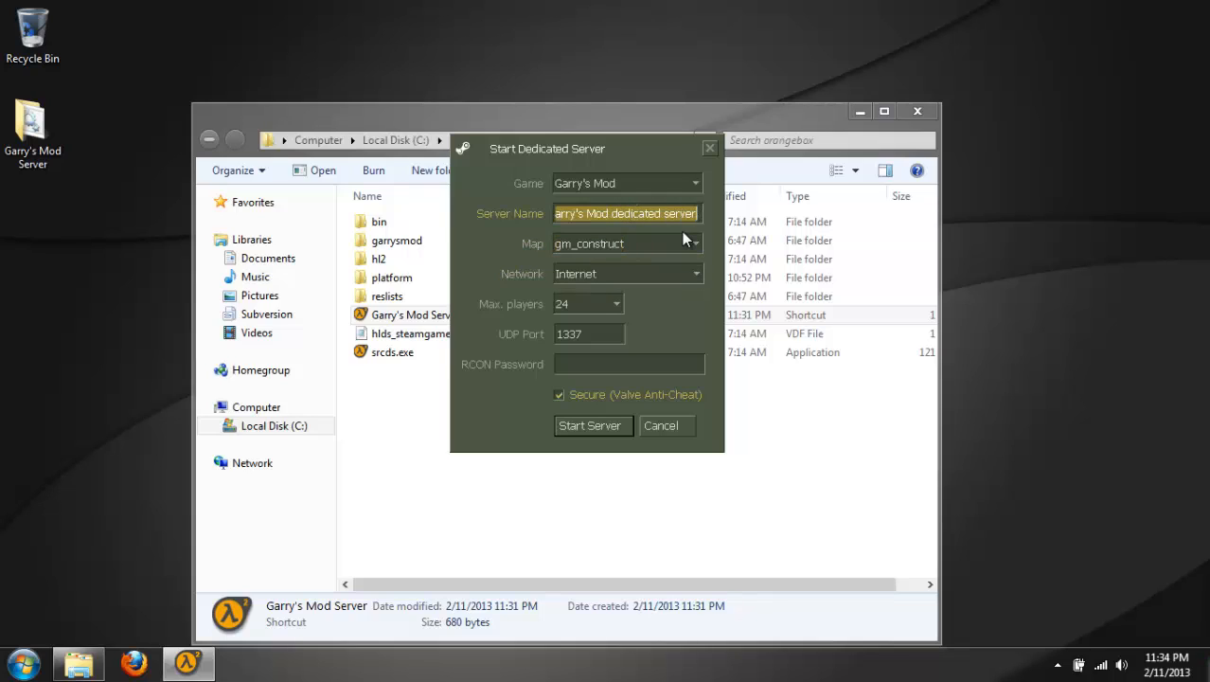
key("Caps_Lock")
type("Z")
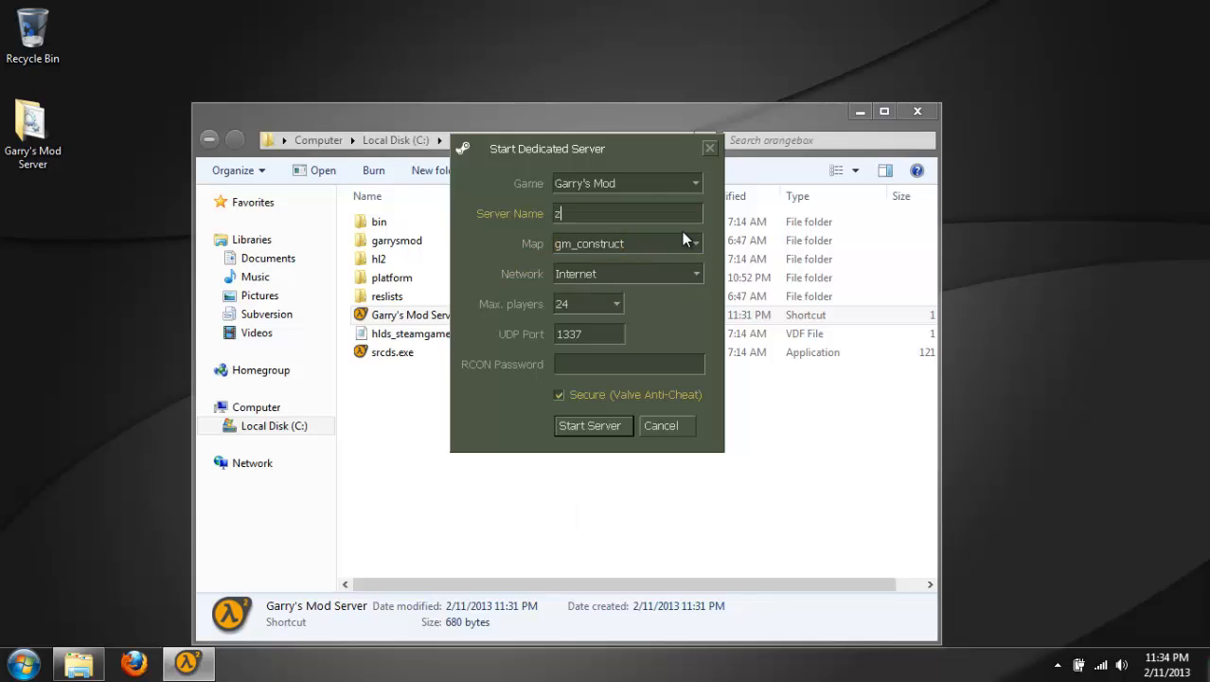
key("Caps_Lock")
type("evoxa's")
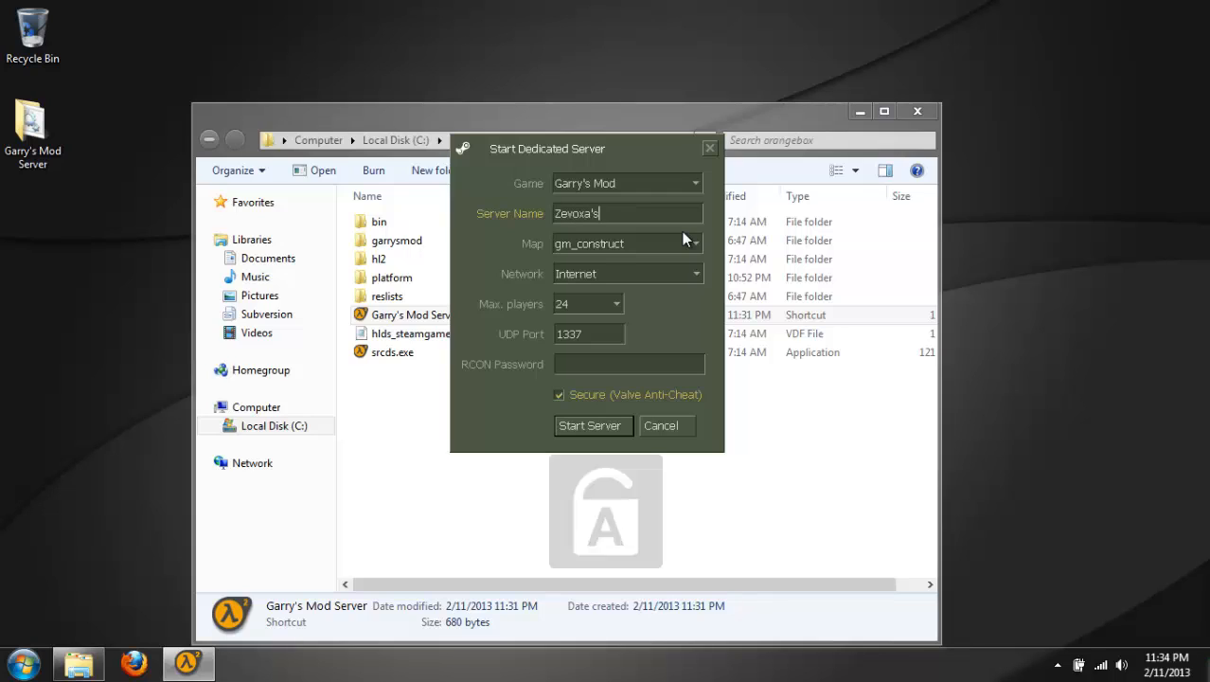
key("Caps_Lock")
type("Tu")
key("Caps_Lock")
type("utorials")
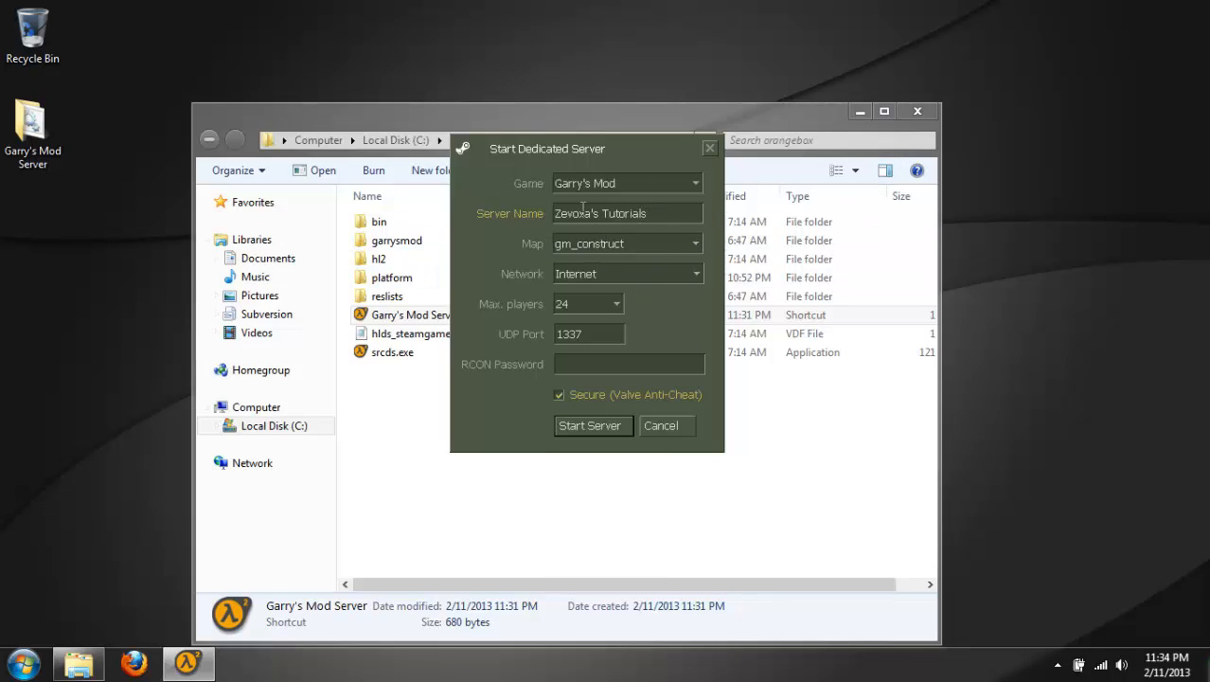
Replace the dedicated server's name with Zevoxa.
left_click_drag(588, 212, 1033, 189)
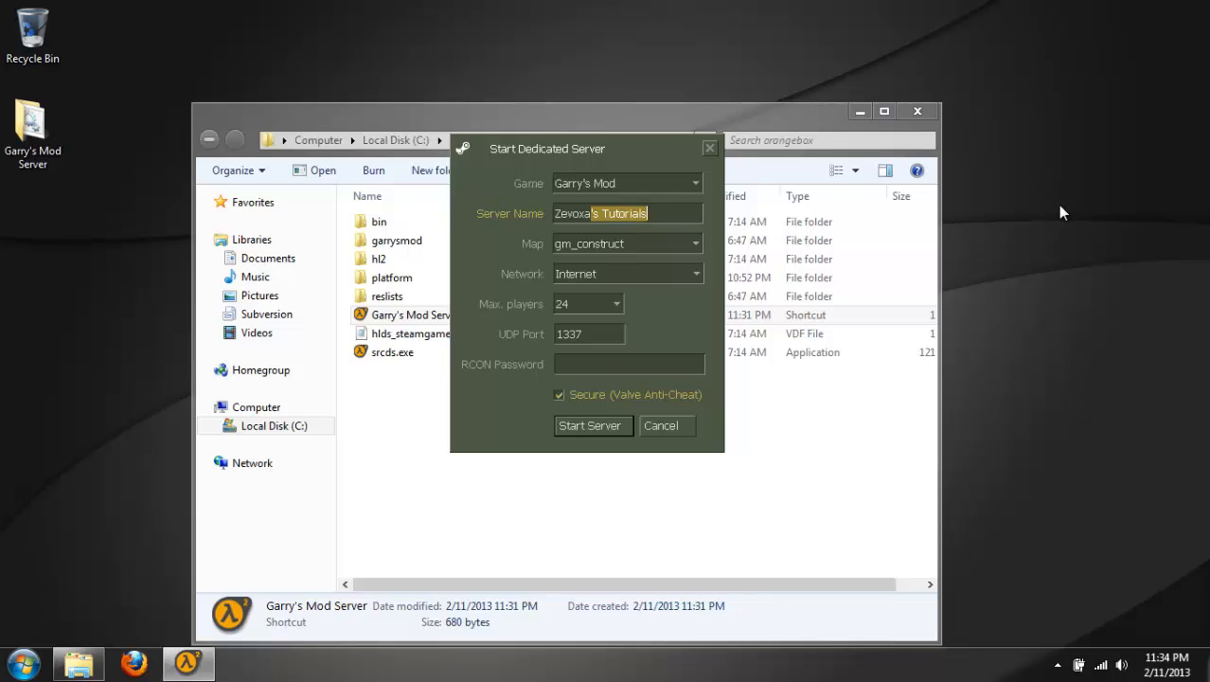
key("ctrl+a")
key("BackSpace")
key("Caps_Lock")
type("Z")
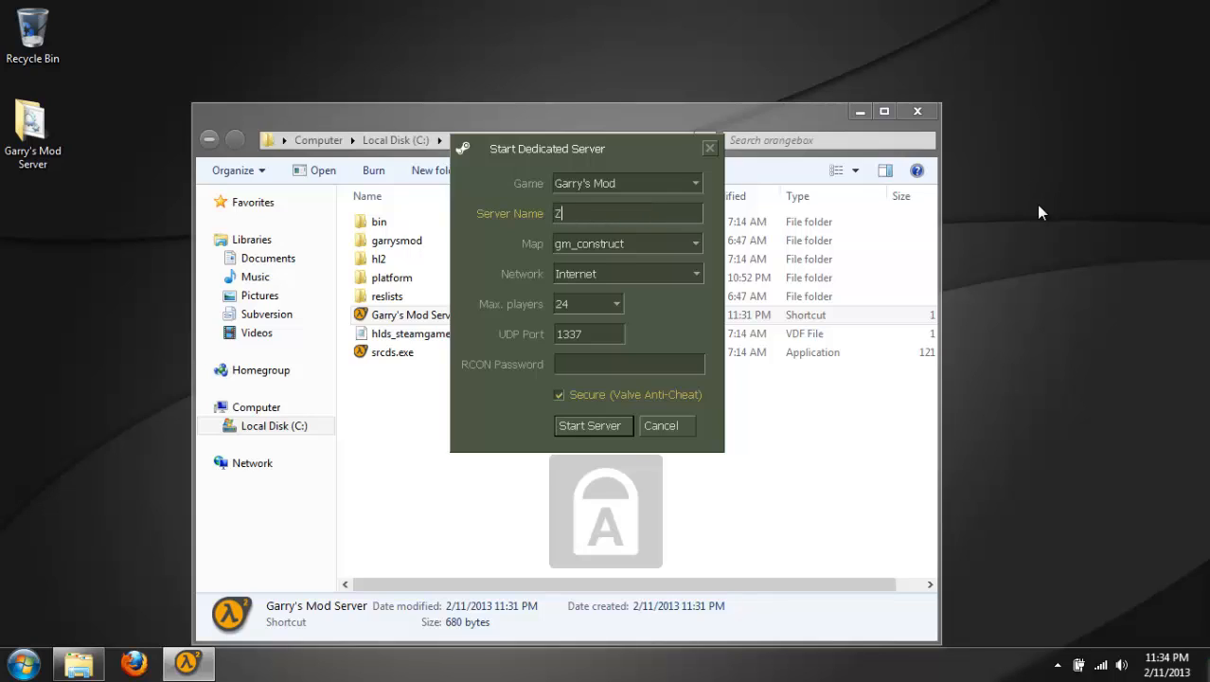
key("Caps_Lock")
type("evoxa")
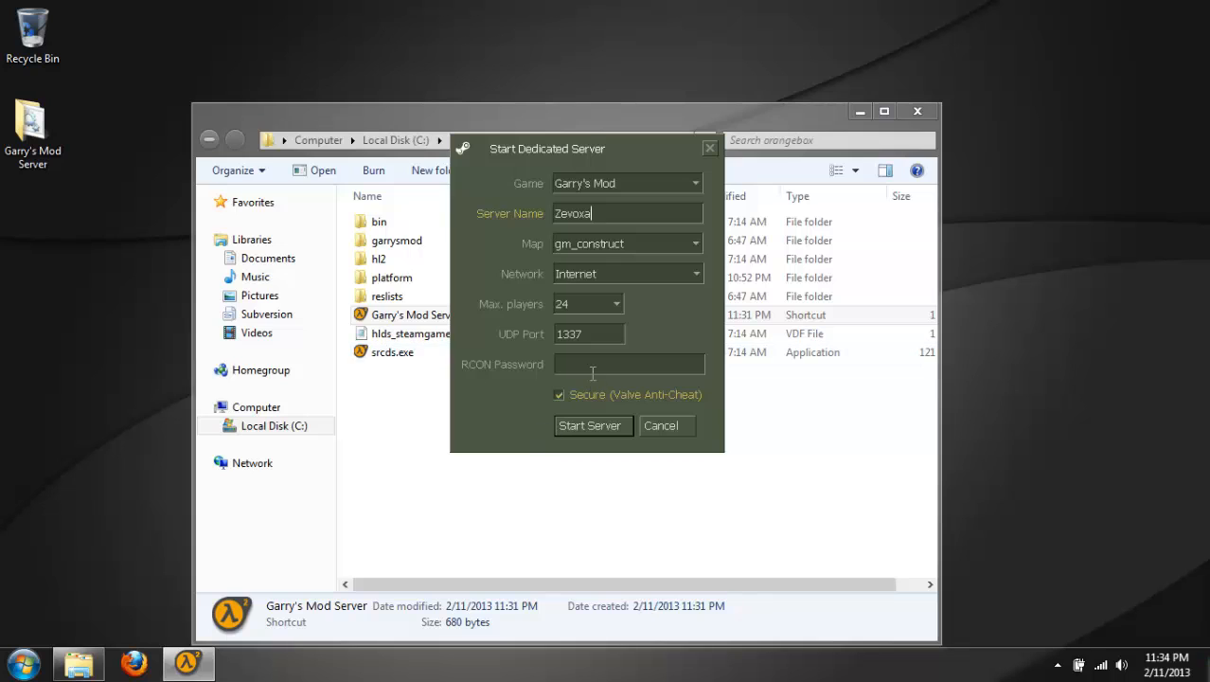
Close the orangebox folder window and cancel the dedicated server setup without starting the server.
left_click(592, 369)
left_click_drag(771, 121, 847, 112)
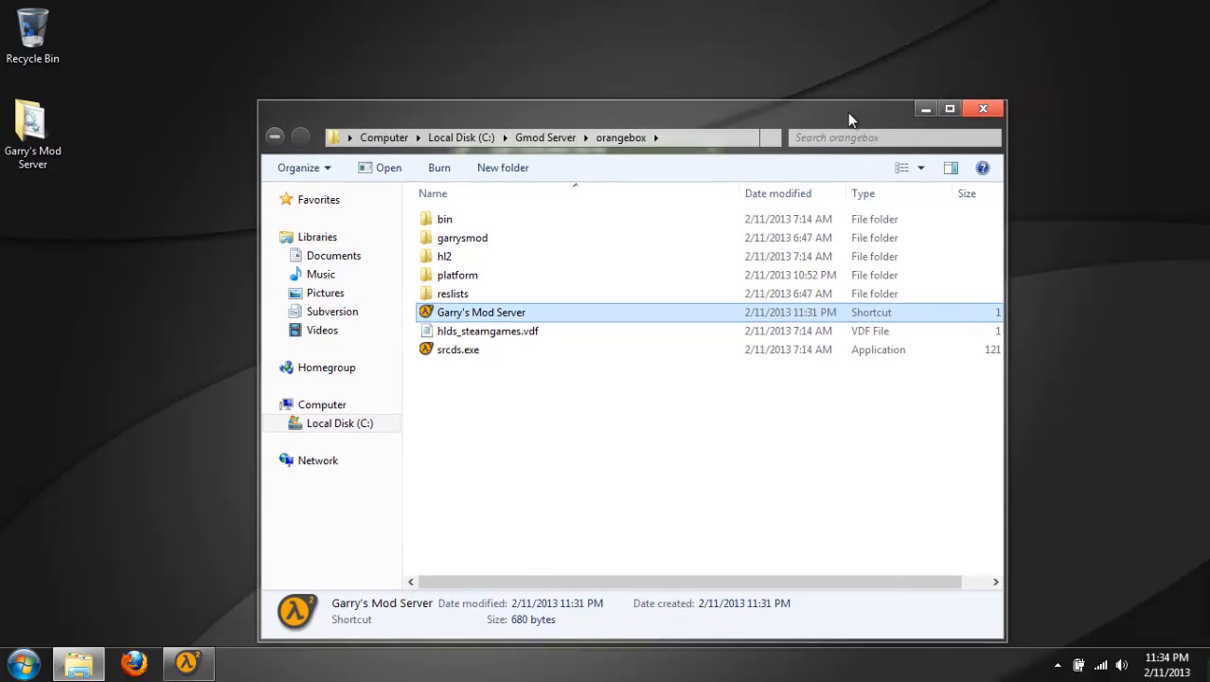
left_click(982, 111)
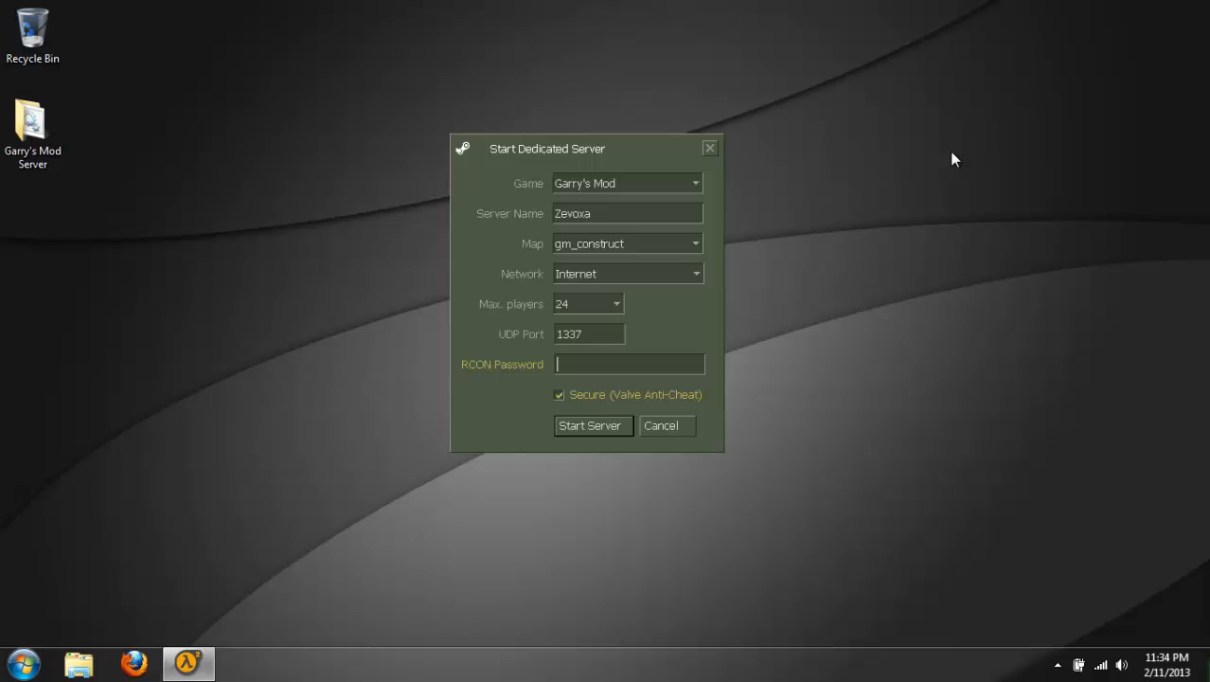
left_click_drag(483, 142, 336, 138)
left_click_drag(352, 130, 606, 89)
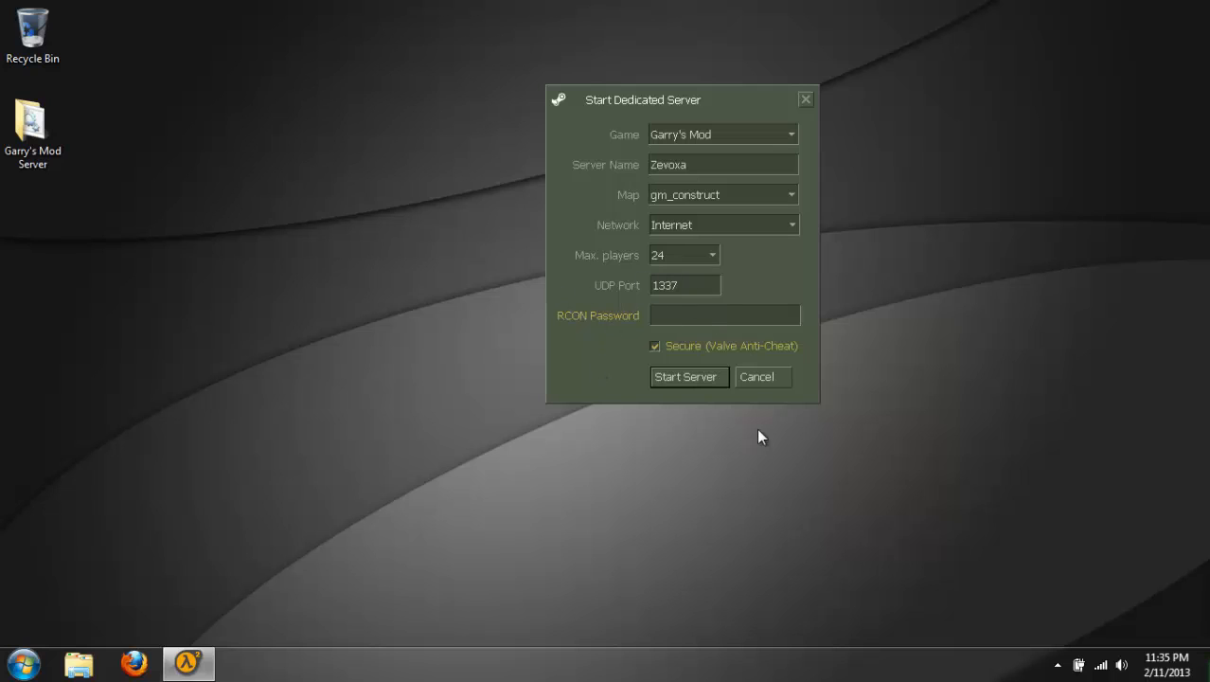
left_click(764, 380)
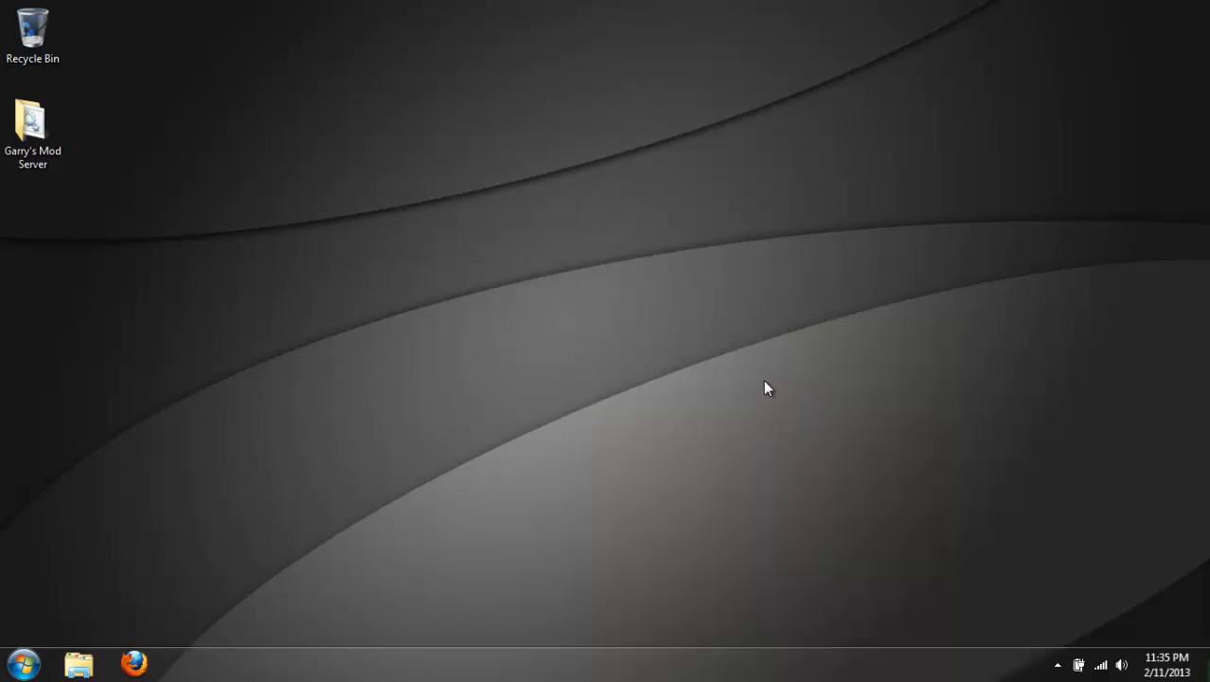